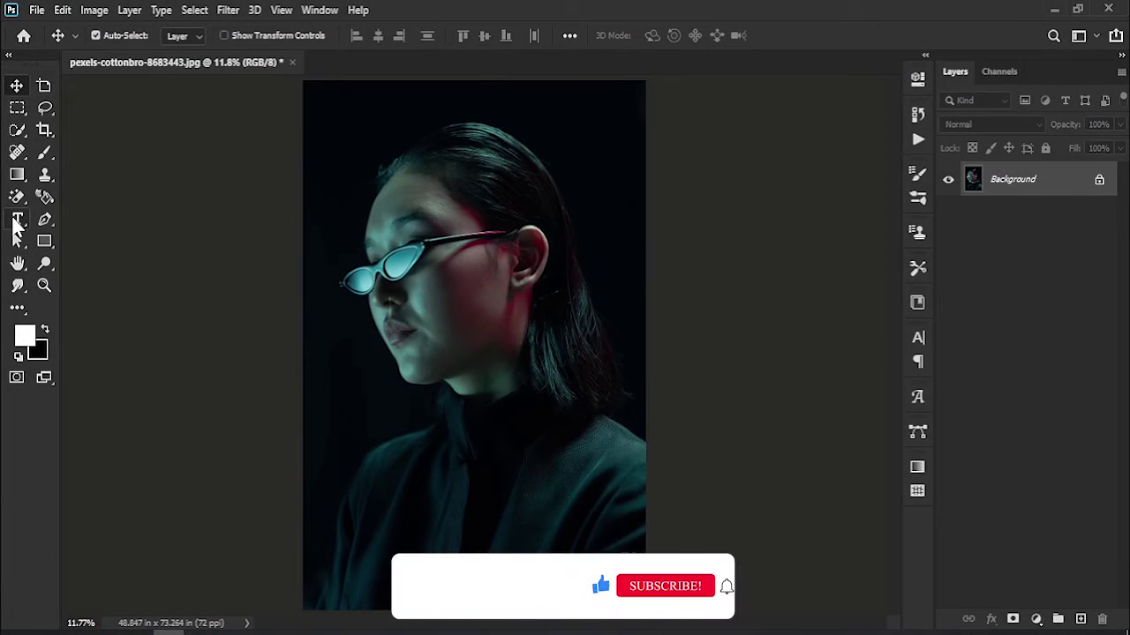
- Add the binary string 'Cute11100' on the portrait as a vertical text layer
{"action": "left_click", "coordinate": [18, 220]}
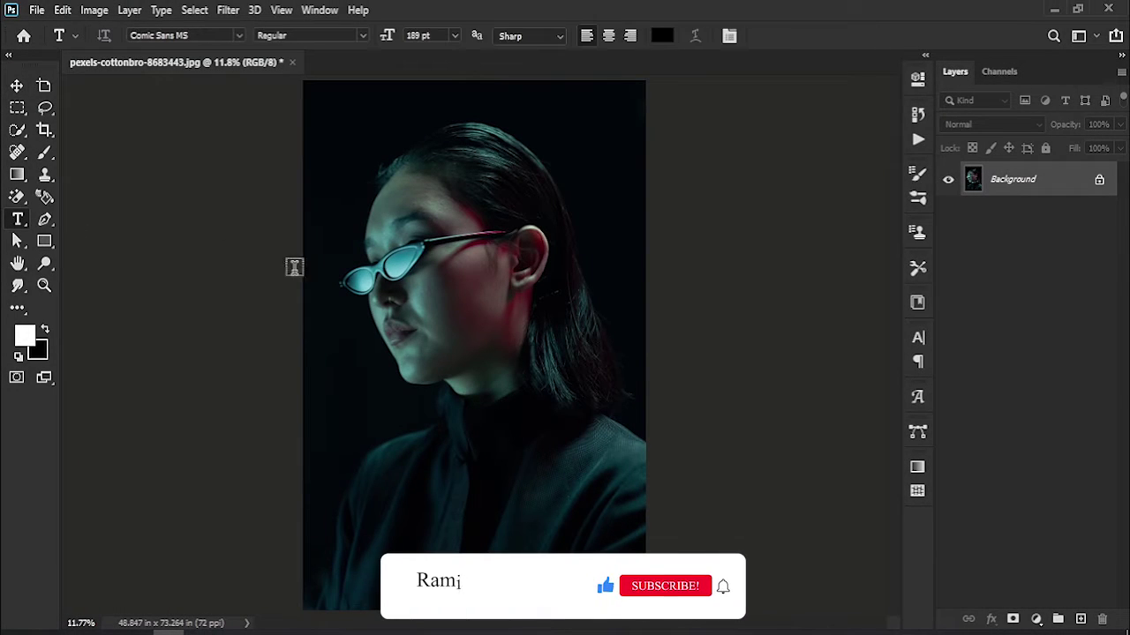
{"action": "left_click", "coordinate": [402, 275]}
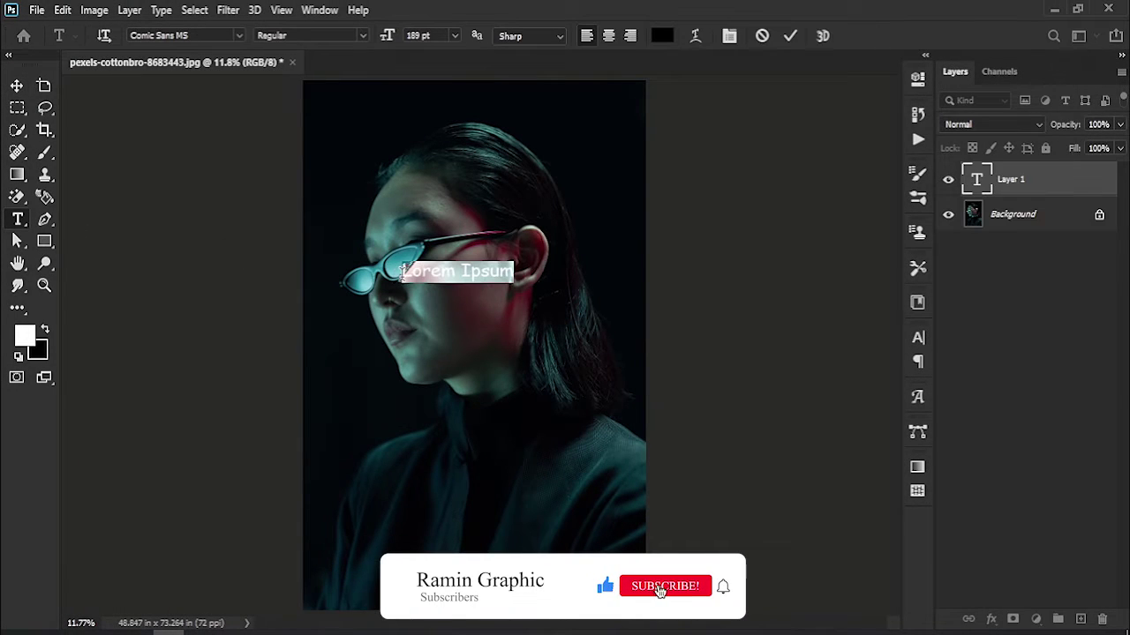
{"action": "type", "text": "Cute"}
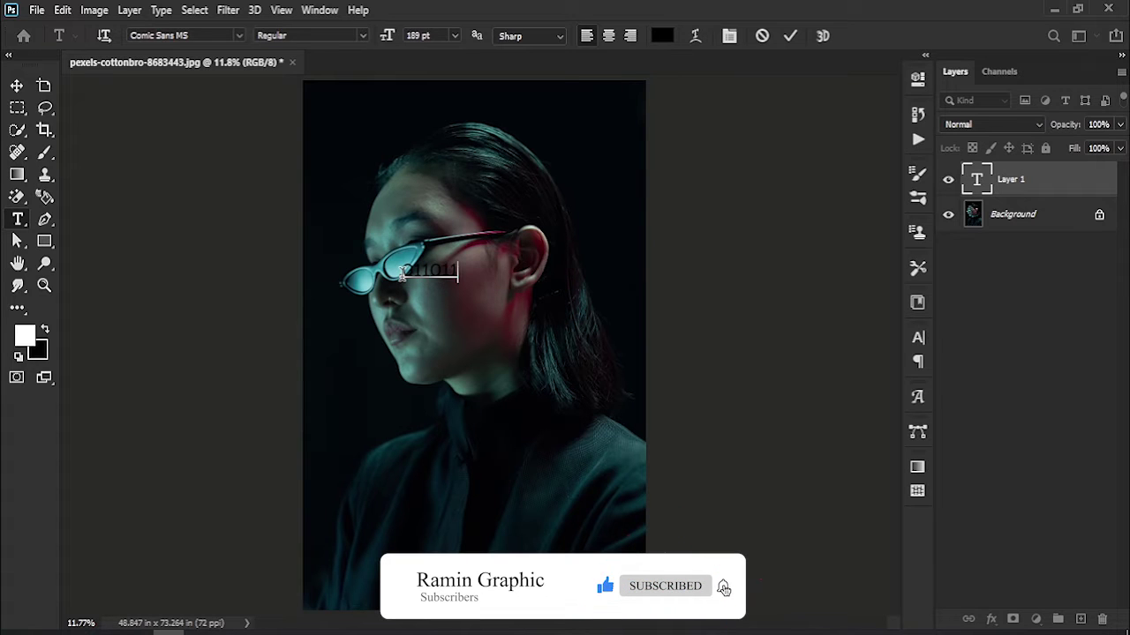
{"action": "type", "text": "11100"}
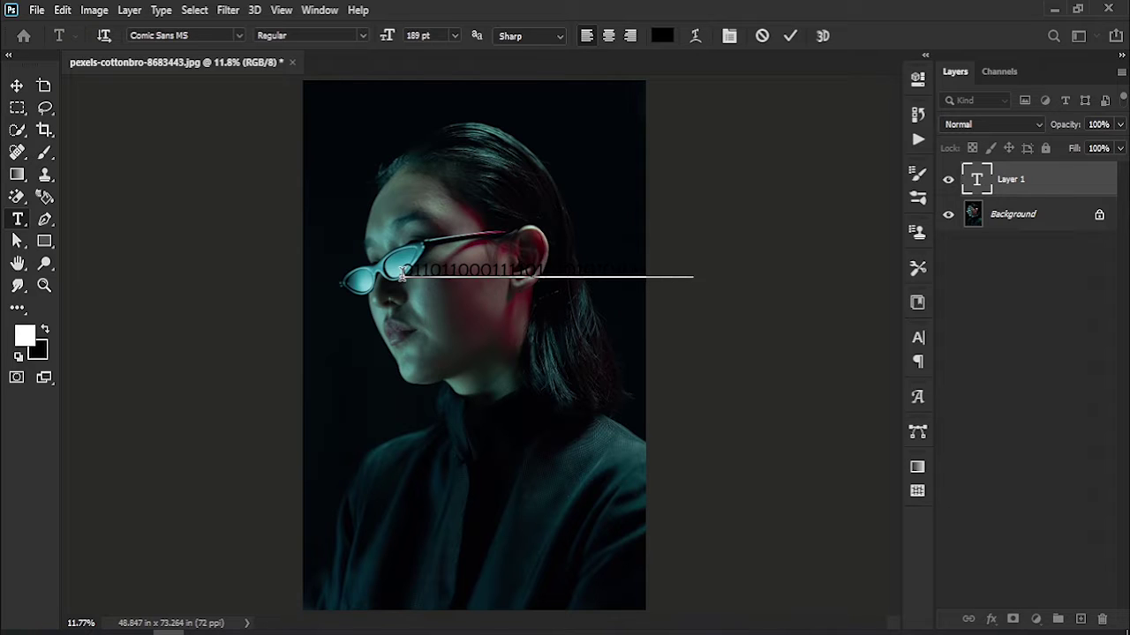
{"action": "left_click", "coordinate": [788, 36]}
{"action": "left_click", "coordinate": [104, 37]}
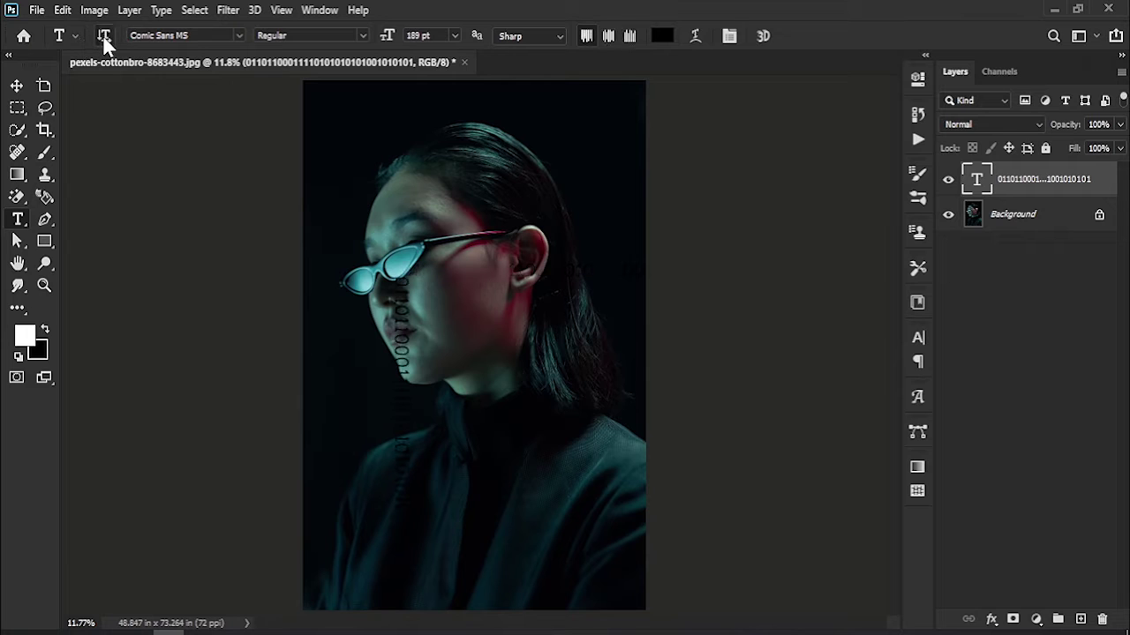
- Move the binary text to the face centre and define it as a brush preset
{"action": "left_click", "coordinate": [22, 87]}
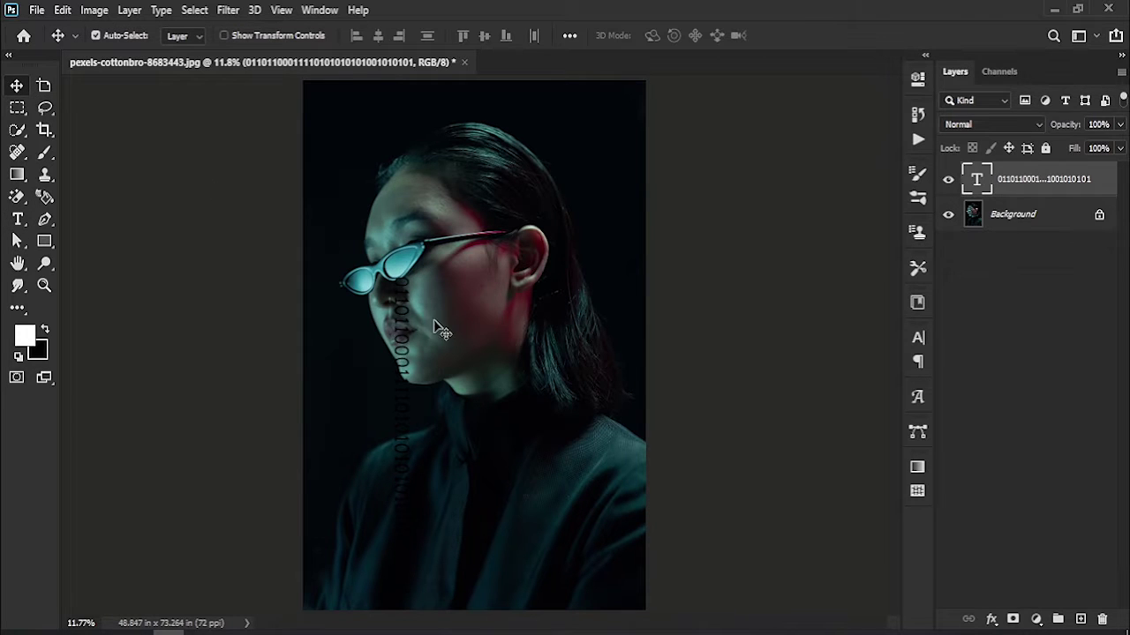
{"action": "left_click_drag", "start_coordinate": [408, 331], "coordinate": [468, 281]}
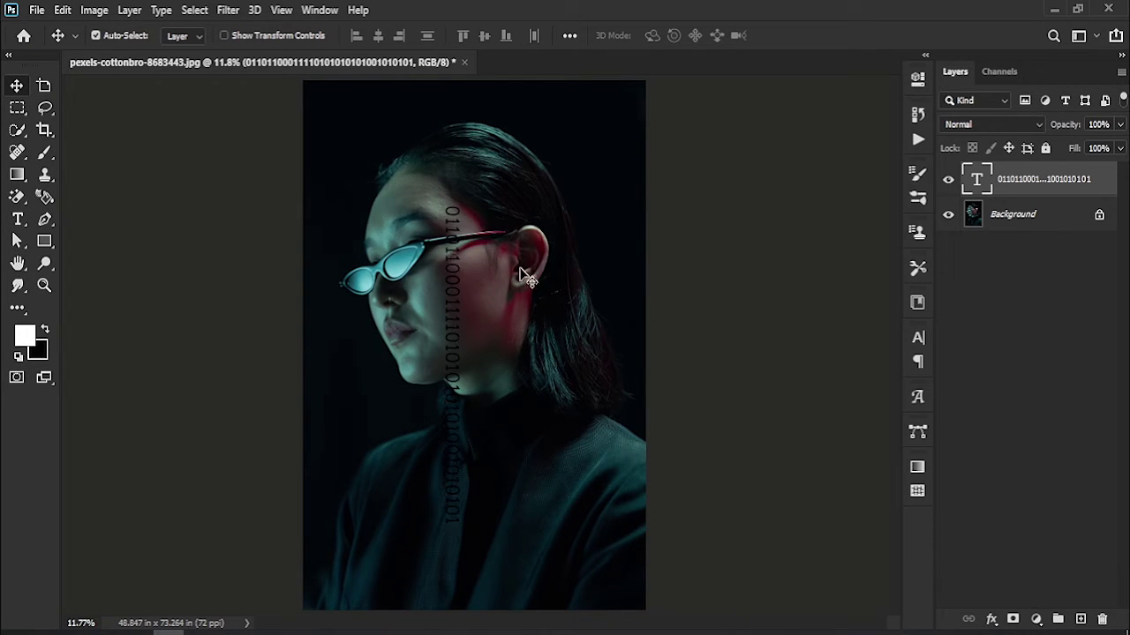
{"action": "left_click", "coordinate": [989, 187], "text": "ctrl"}
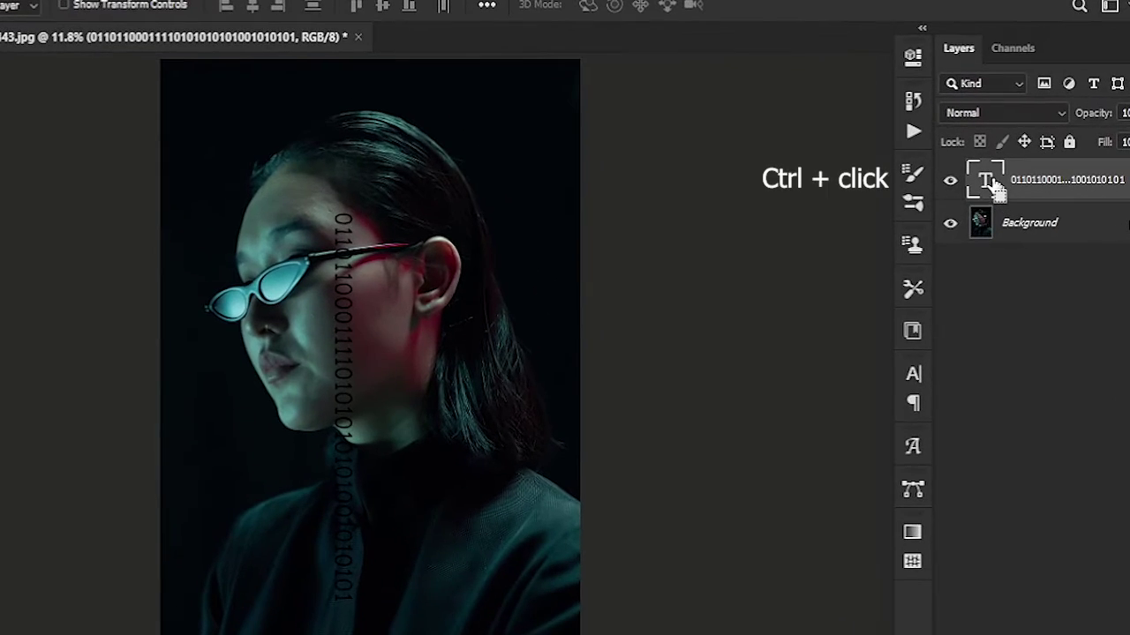
{"action": "left_click", "coordinate": [993, 182], "text": "ctrl"}
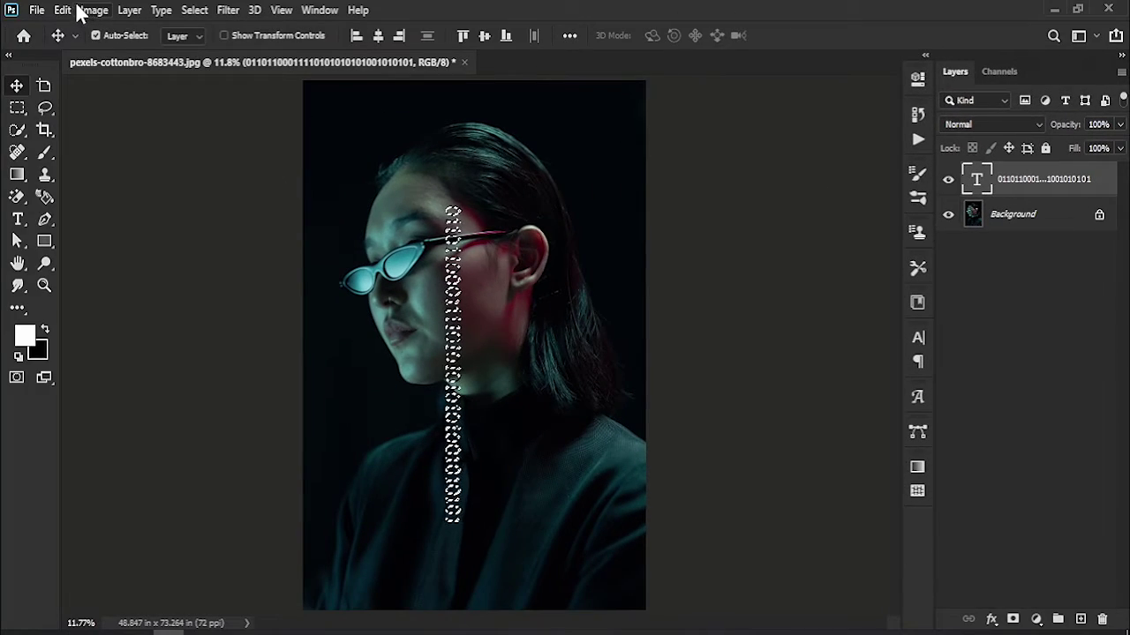
{"action": "left_click", "coordinate": [63, 10]}
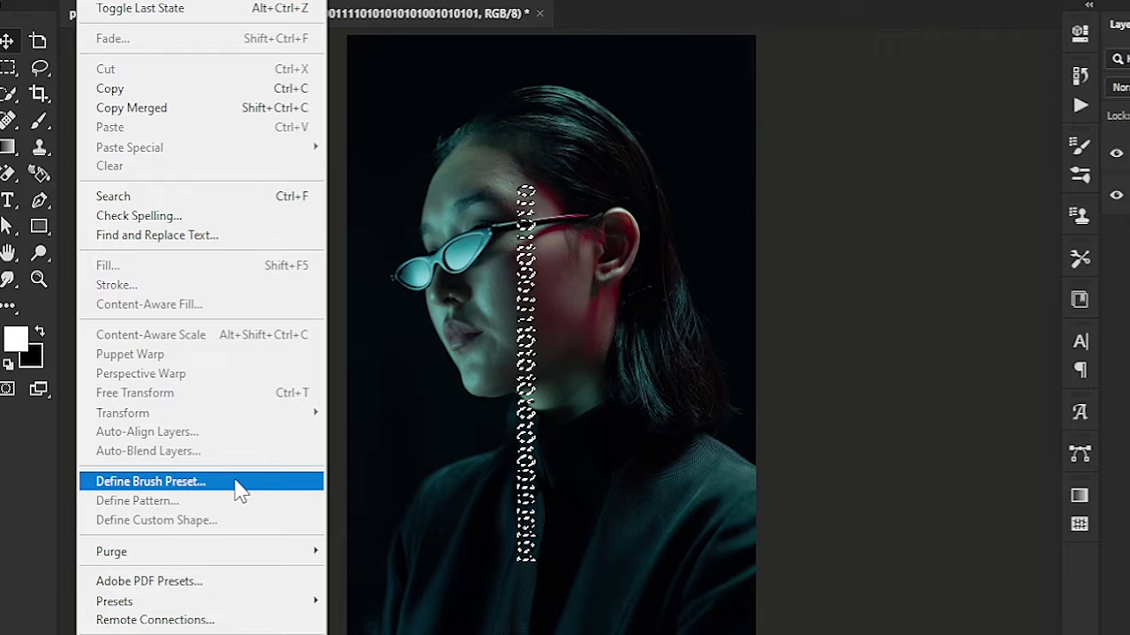
{"action": "left_click", "coordinate": [239, 486]}
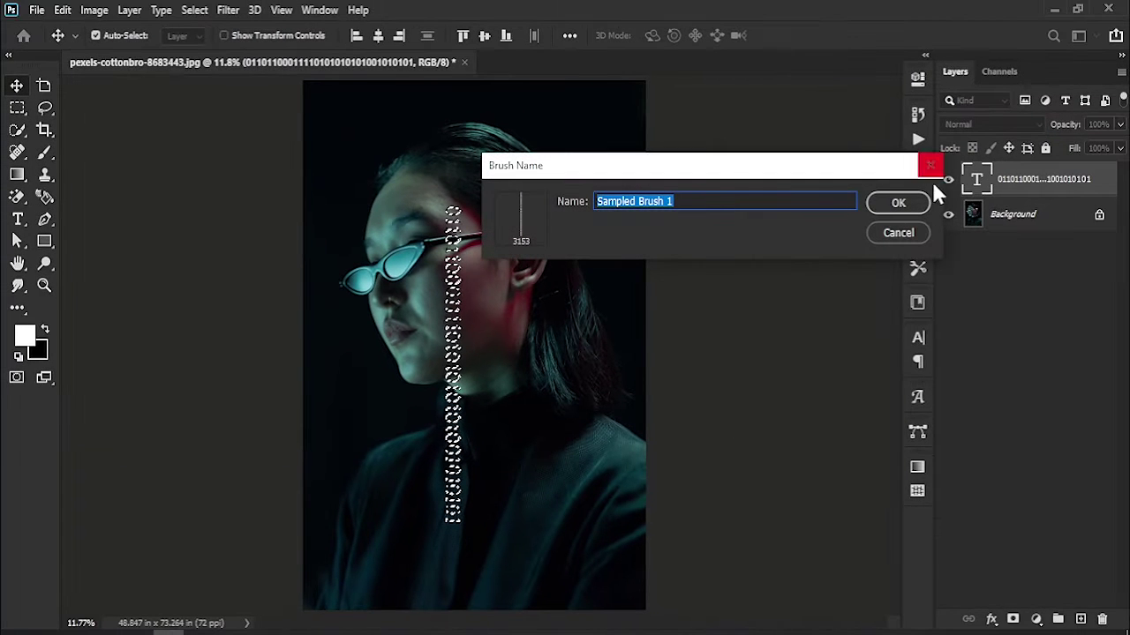
{"action": "left_click", "coordinate": [897, 203]}
{"action": "key", "text": "b"}
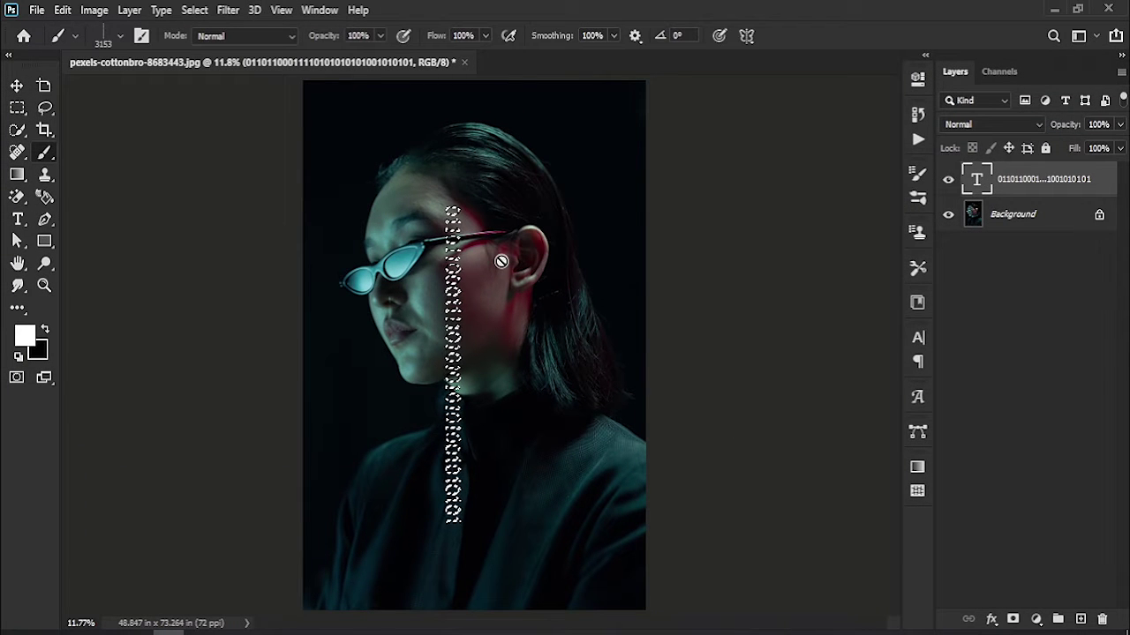
- Deselect, delete the binary text layer, and duplicate Background as Layer 1
{"action": "left_click", "coordinate": [17, 84]}
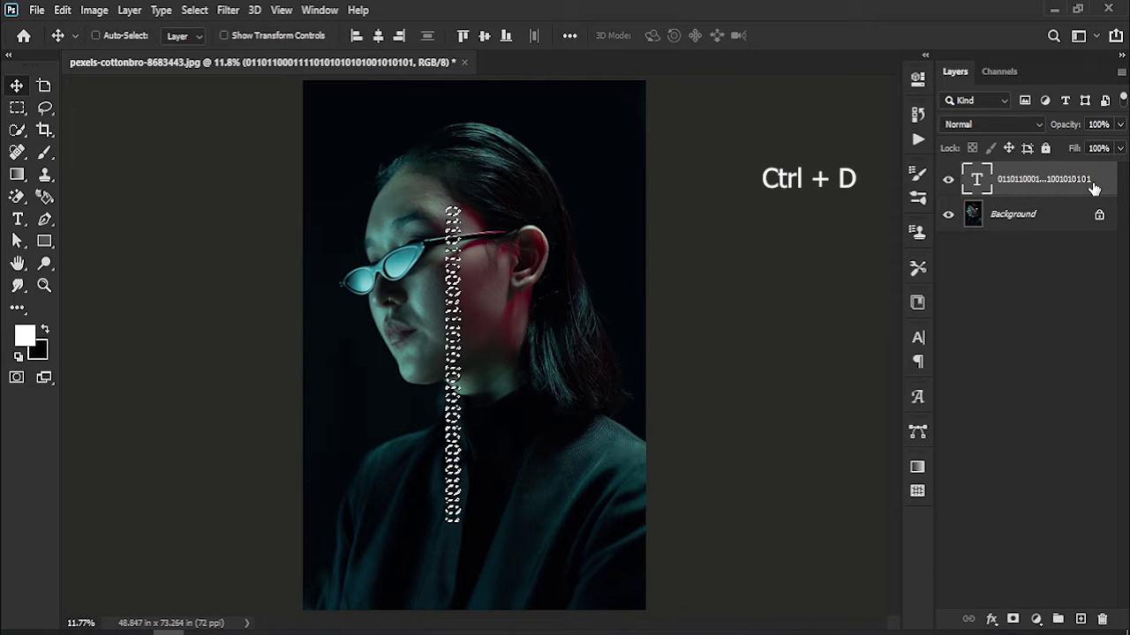
{"action": "key", "text": "ctrl+d"}
{"action": "key", "text": "Delete"}
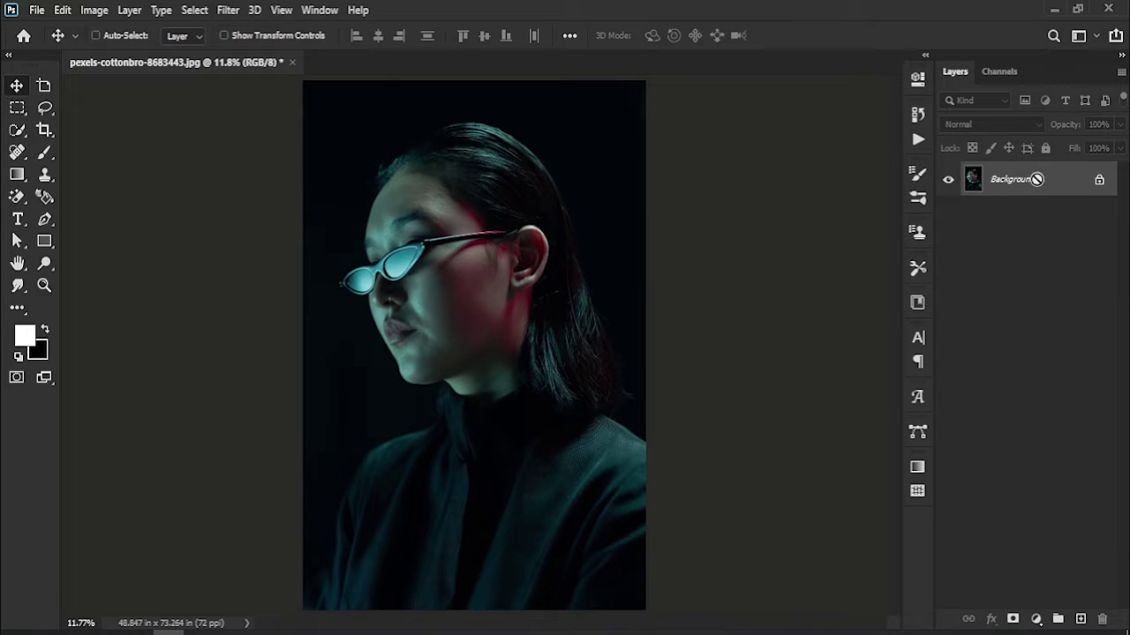
{"action": "key", "text": "ctrl+j"}
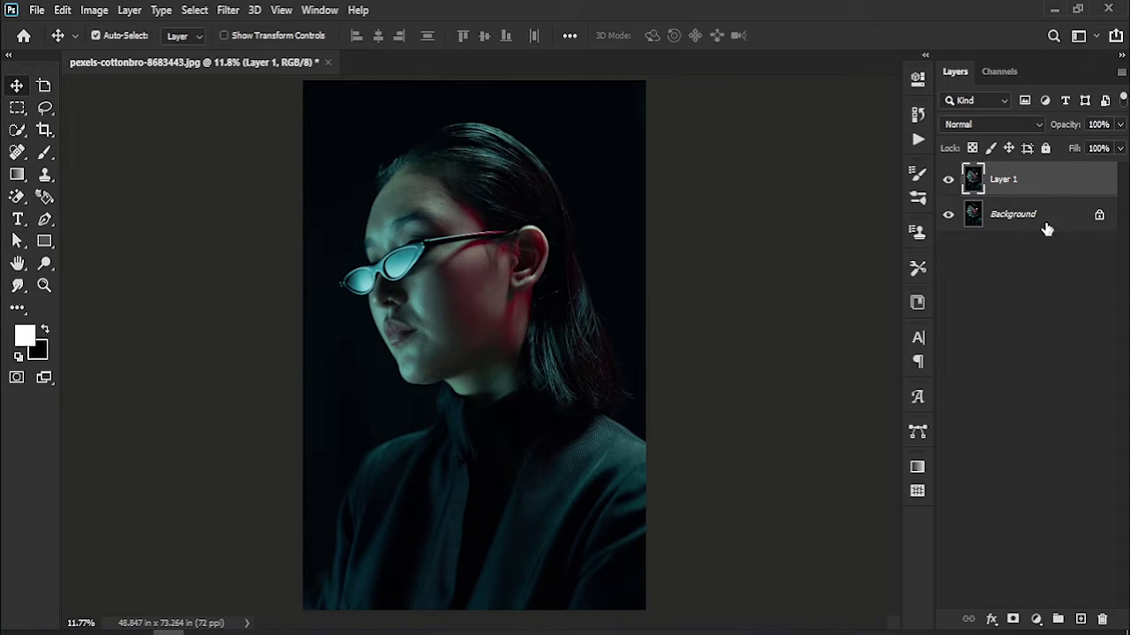
- Insert a black (000000) solid colour fill layer between Background and Layer 1, then reselect Layer 1
{"action": "left_click", "coordinate": [1044, 224]}
{"action": "left_click", "coordinate": [1037, 620]}
{"action": "left_click", "coordinate": [1035, 314]}
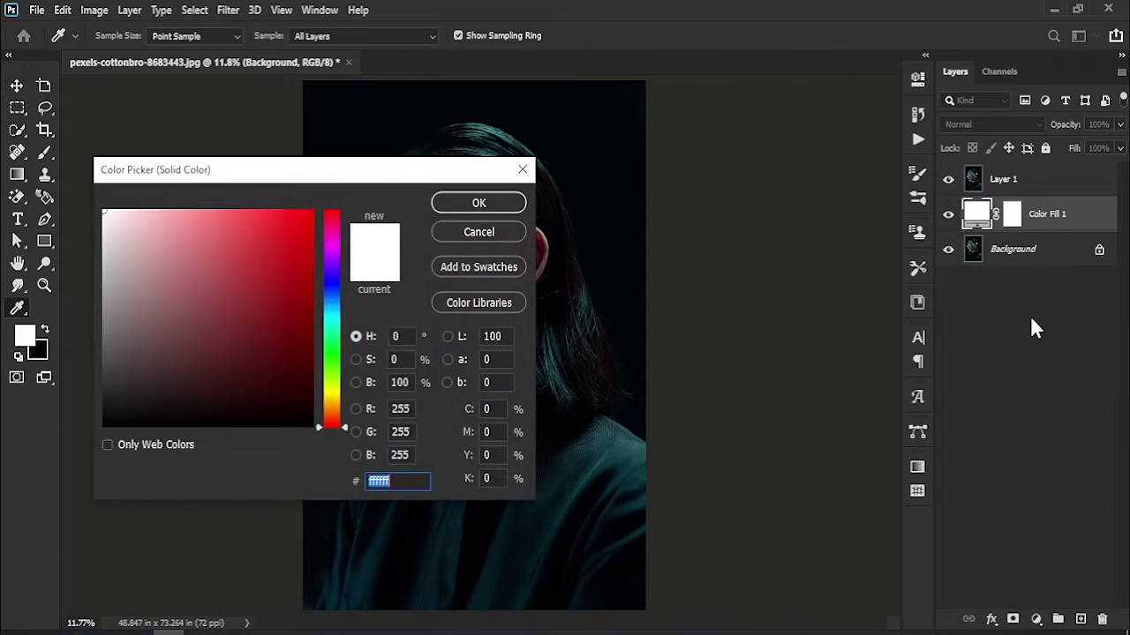
{"action": "type", "text": "000000"}
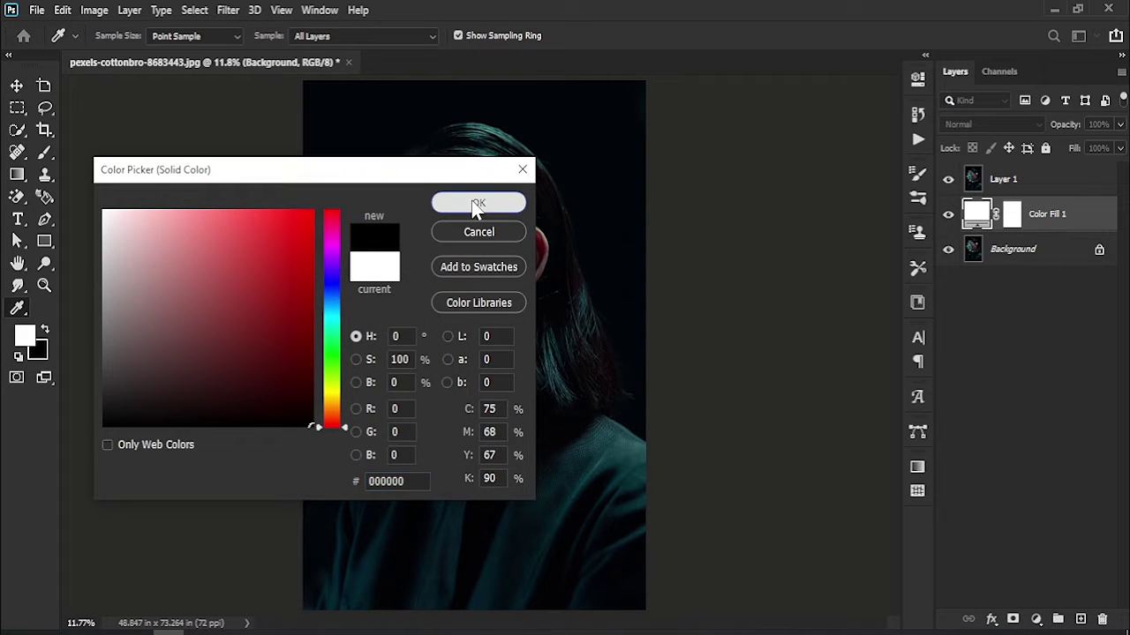
{"action": "left_click", "coordinate": [477, 202]}
{"action": "left_click", "coordinate": [1071, 337]}
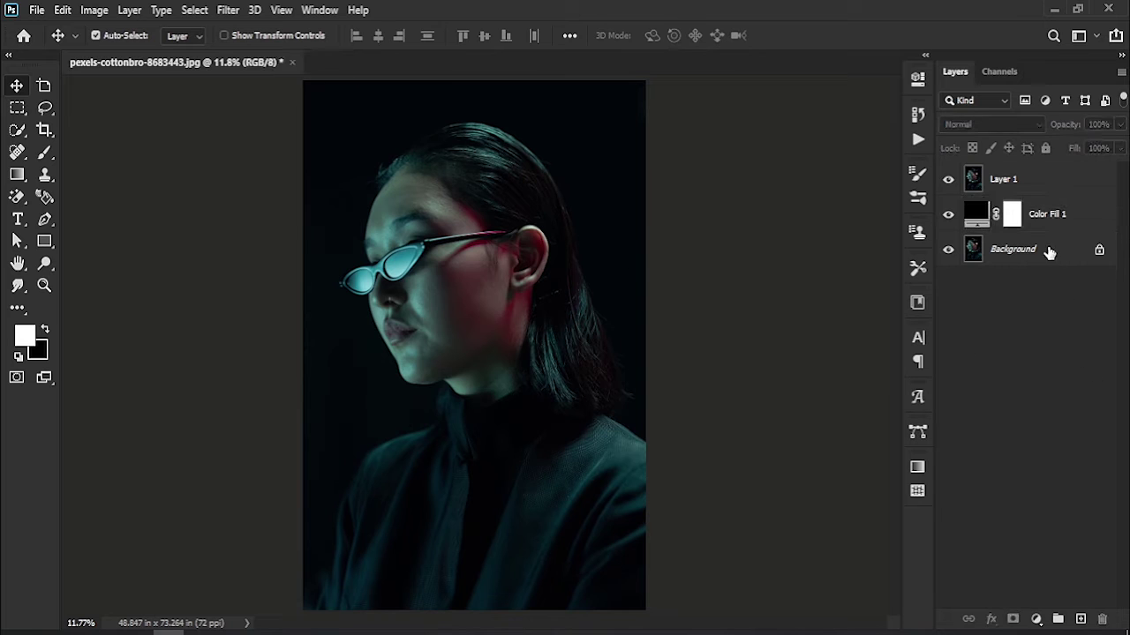
{"action": "left_click", "coordinate": [1044, 179]}
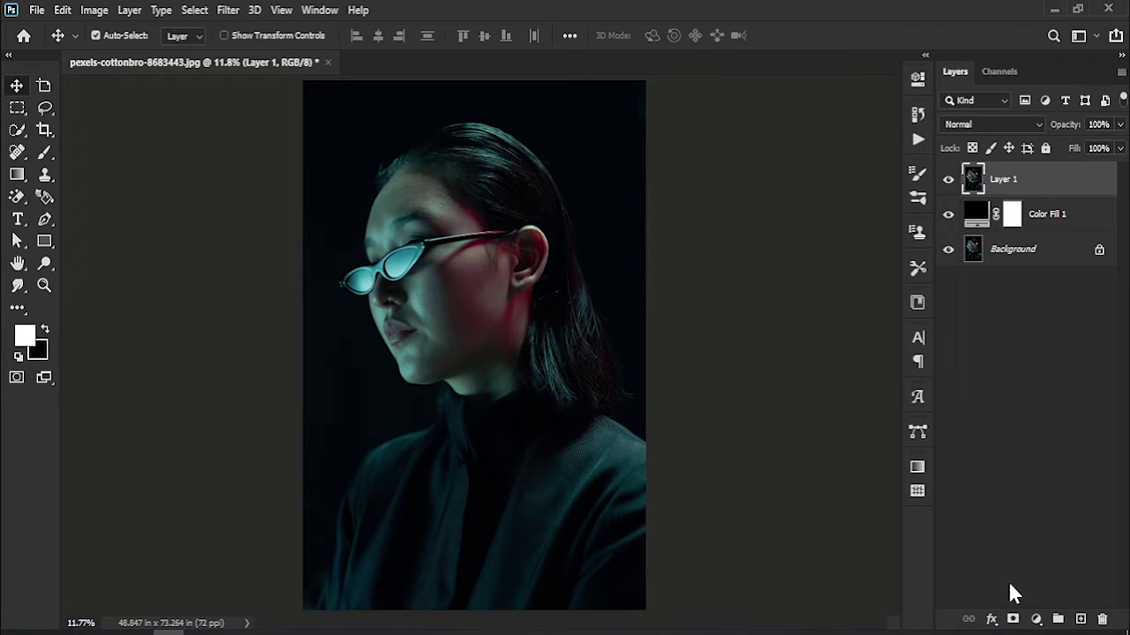
{"action": "left_click", "coordinate": [1037, 621]}
- Add a Gradient Map with the black stop at the left end and the other stop at the right
{"action": "left_click", "coordinate": [1046, 586]}
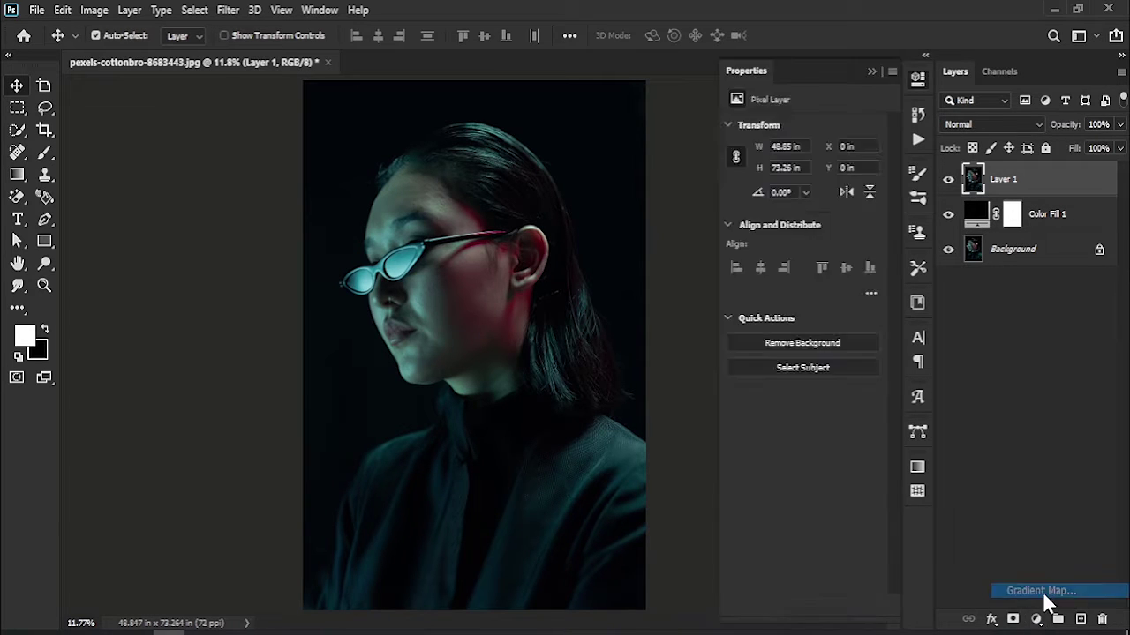
{"action": "left_click", "coordinate": [785, 135]}
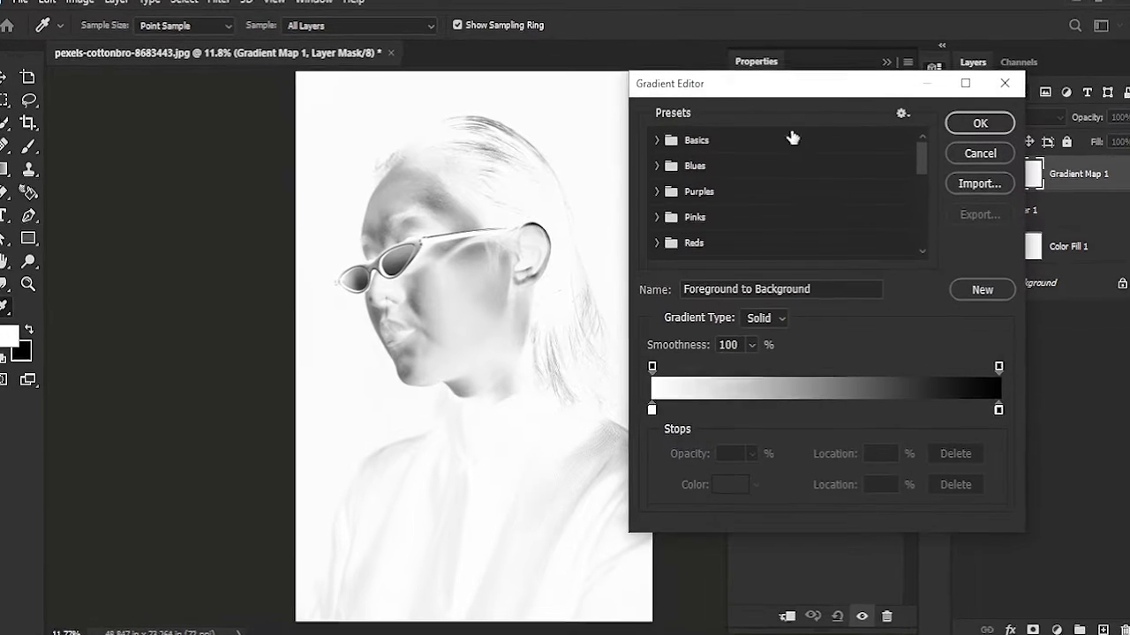
{"action": "left_click", "coordinate": [671, 422]}
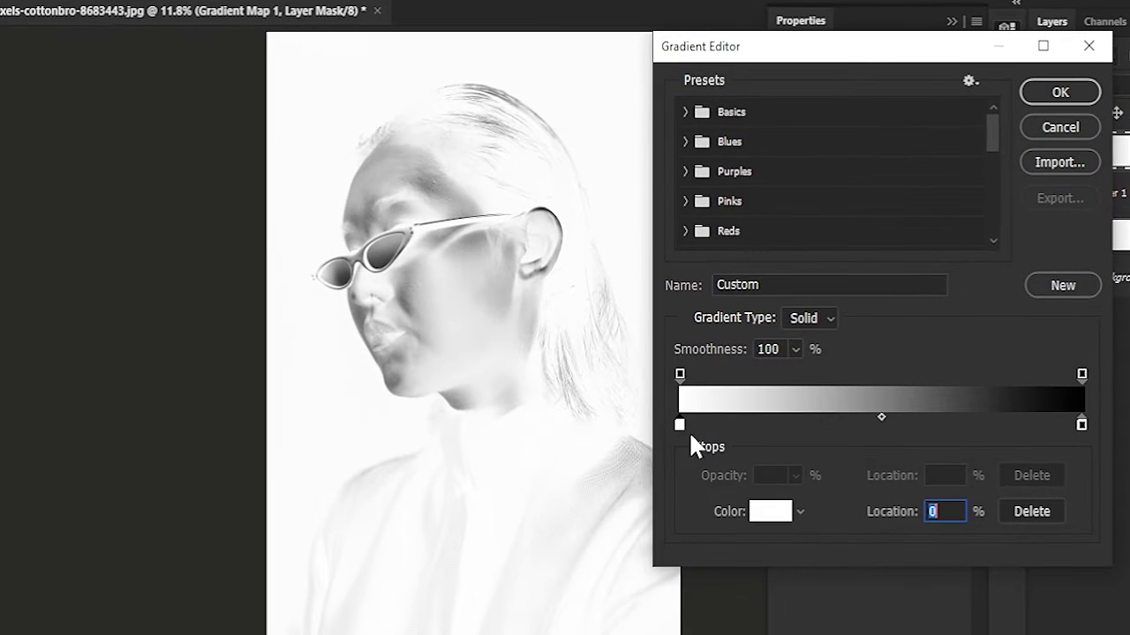
{"action": "left_click_drag", "start_coordinate": [679, 424], "coordinate": [990, 424]}
{"action": "left_click_drag", "start_coordinate": [1081, 426], "coordinate": [651, 429]}
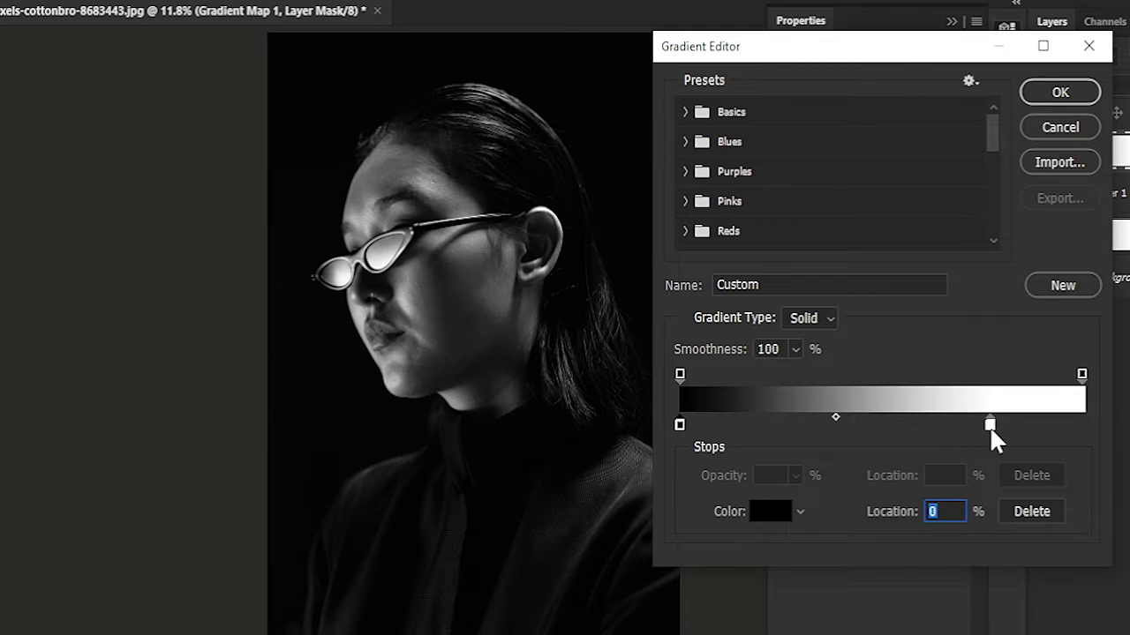
{"action": "left_click_drag", "start_coordinate": [990, 424], "coordinate": [1082, 425]}
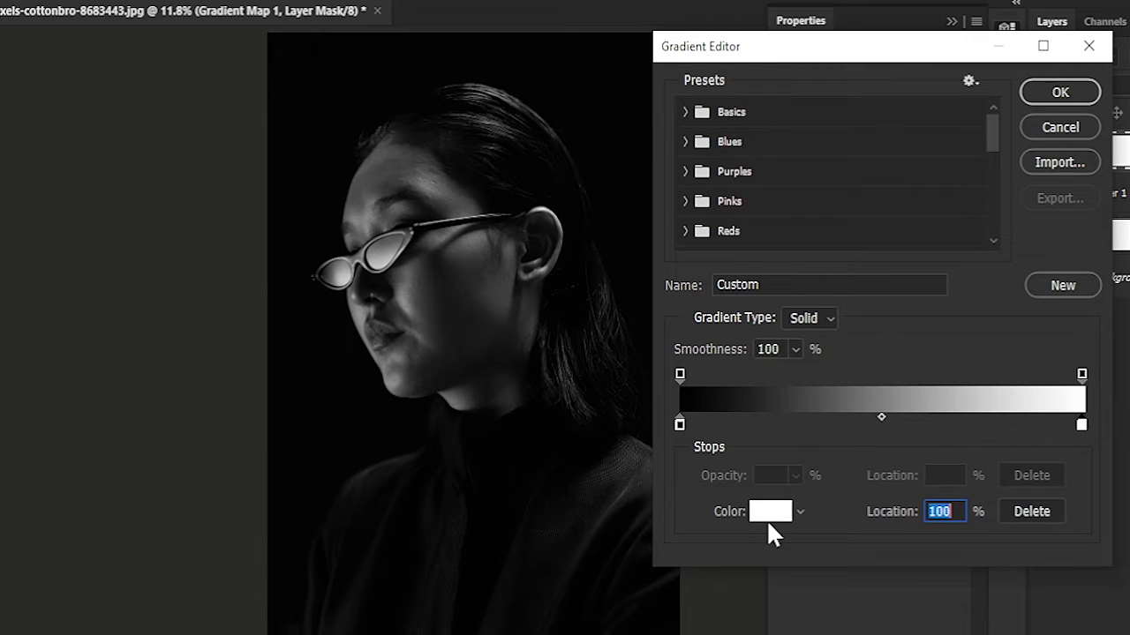
- Make the right gradient stop bright green 7ff500 and apply the gradient map
{"action": "left_click", "coordinate": [770, 517]}
{"action": "left_click", "coordinate": [306, 385]}
{"action": "mouse_move", "coordinate": [257, 347]}
{"action": "left_mouse_down"}
{"action": "mouse_move", "coordinate": [279, 201]}
{"action": "mouse_move", "coordinate": [297, 199]}
{"action": "left_mouse_up"}
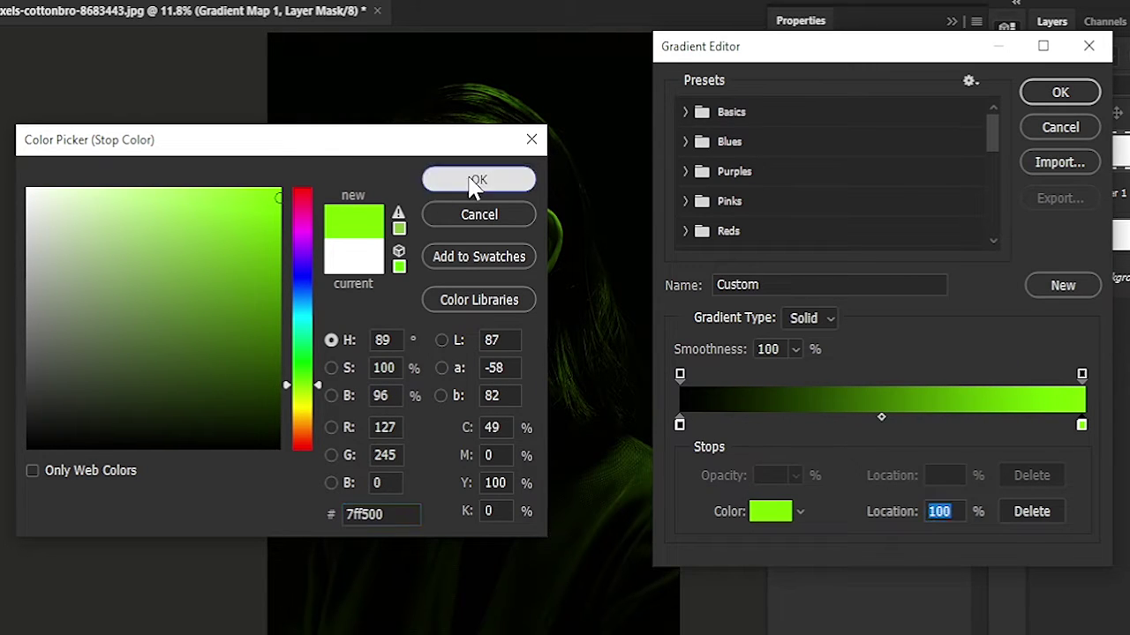
{"action": "left_click", "coordinate": [477, 179]}
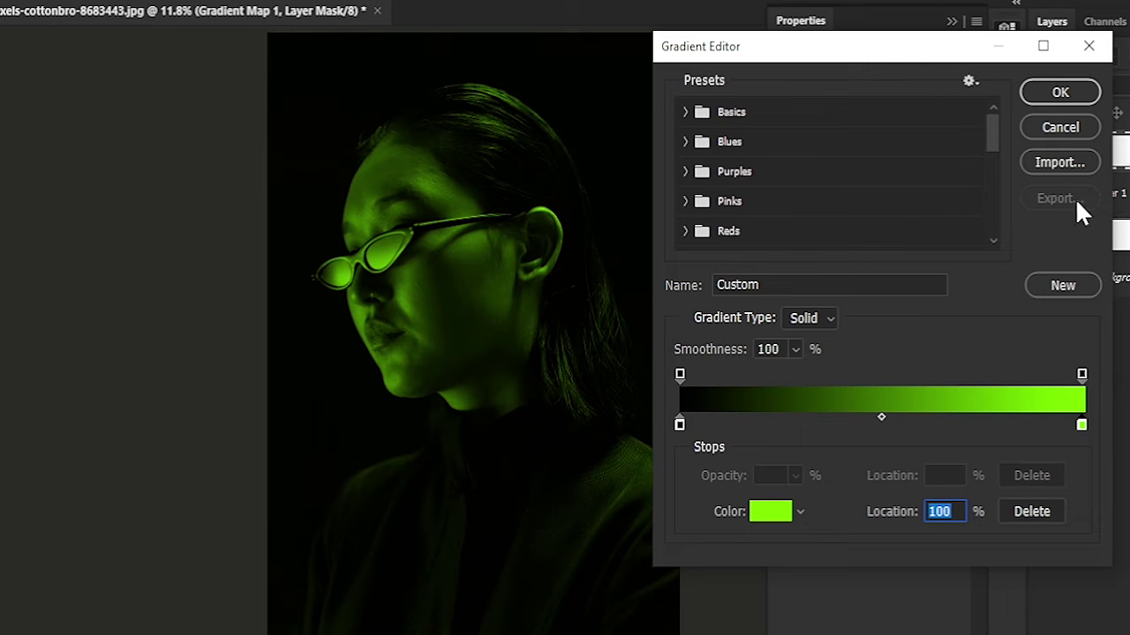
{"action": "left_click", "coordinate": [1059, 92]}
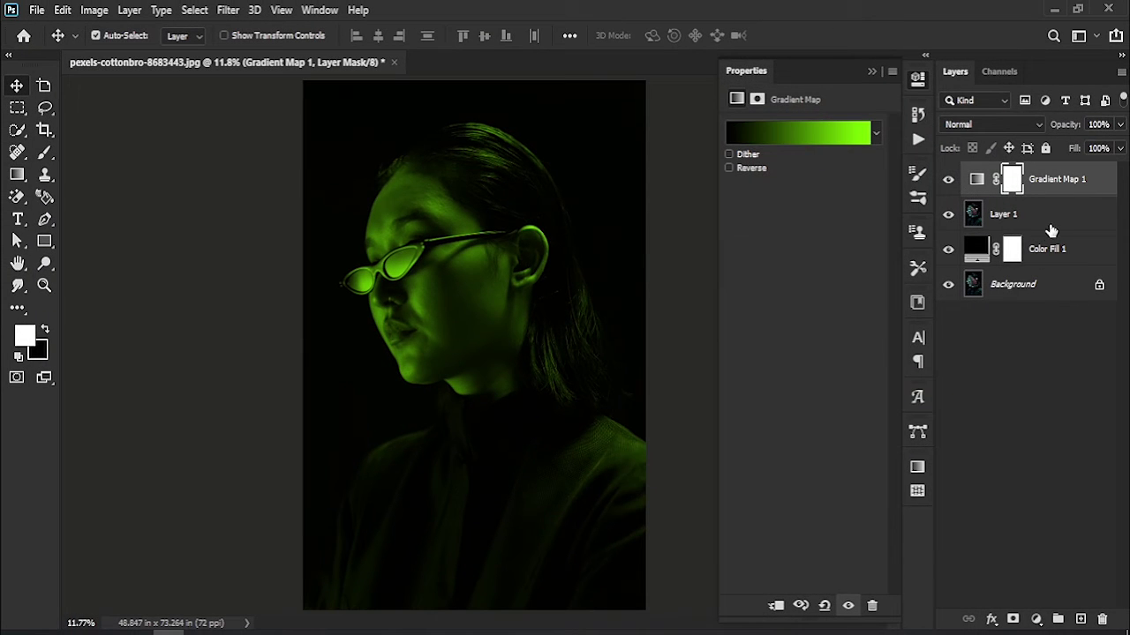
- Add a Levels layer with midtone gamma 1.74, then also select Gradient Map 1
{"action": "left_click", "coordinate": [1036, 620]}
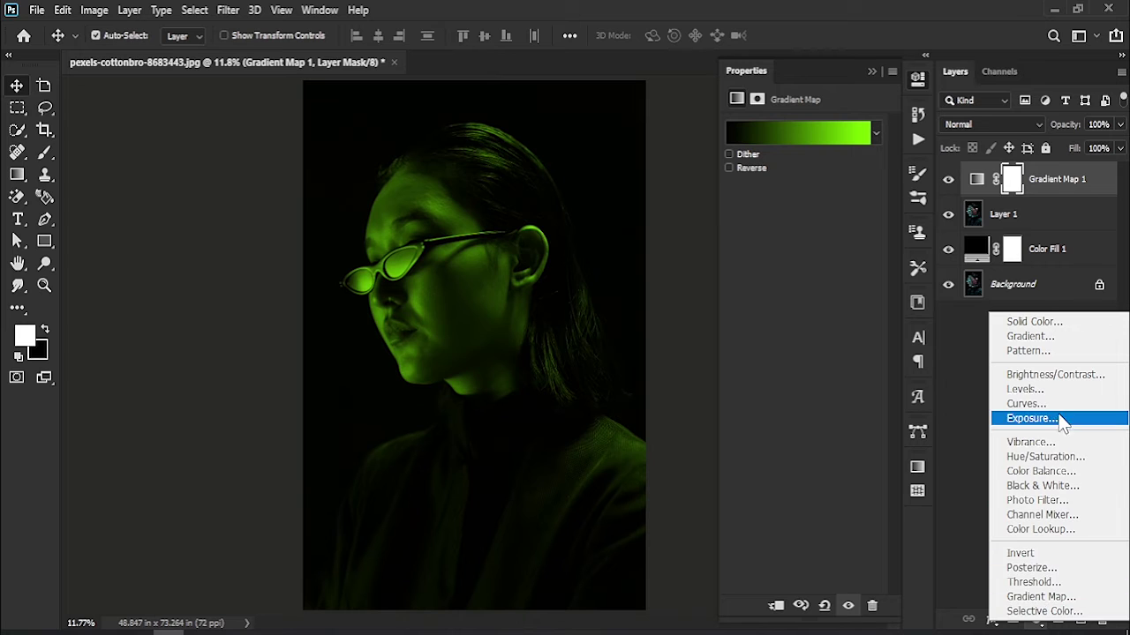
{"action": "left_click", "coordinate": [1058, 391]}
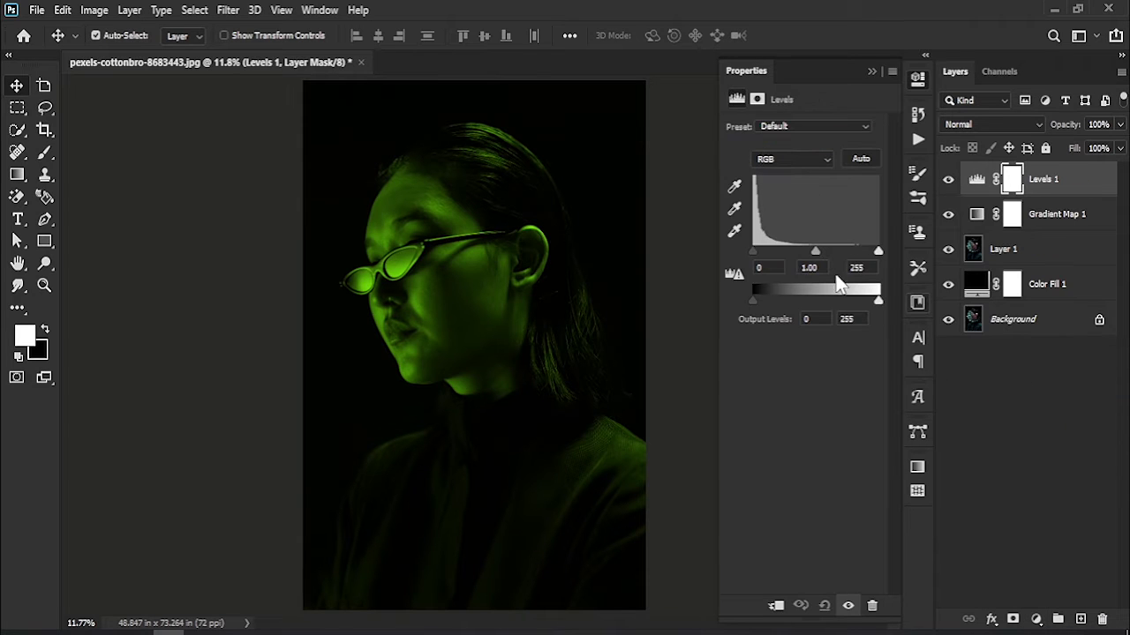
{"action": "left_click_drag", "start_coordinate": [816, 250], "coordinate": [790, 251]}
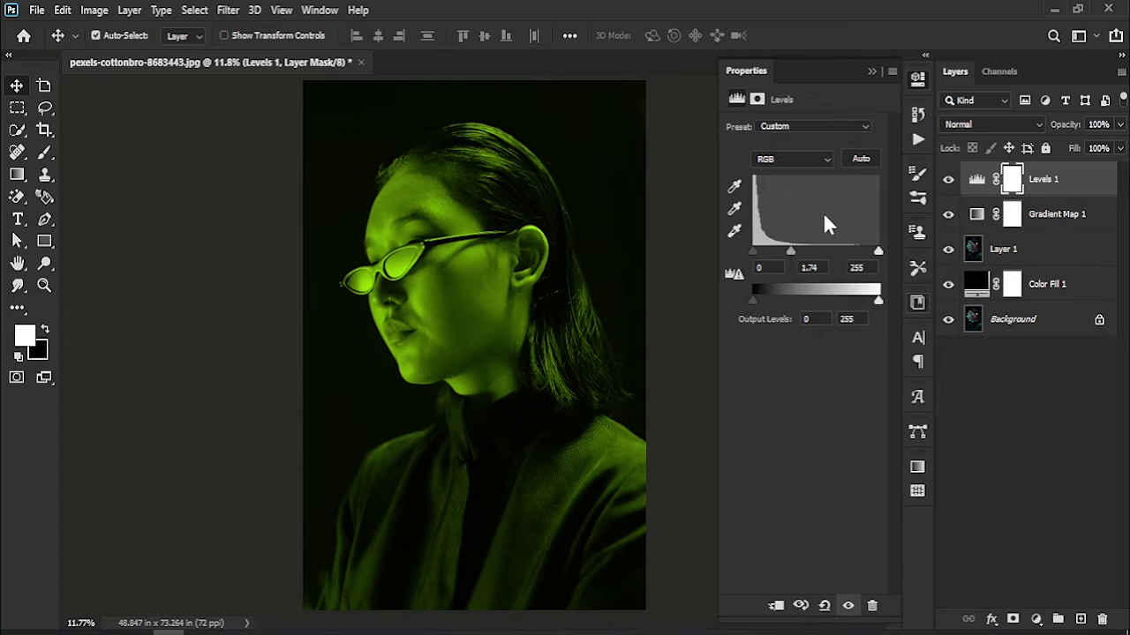
{"action": "left_click", "coordinate": [871, 72]}
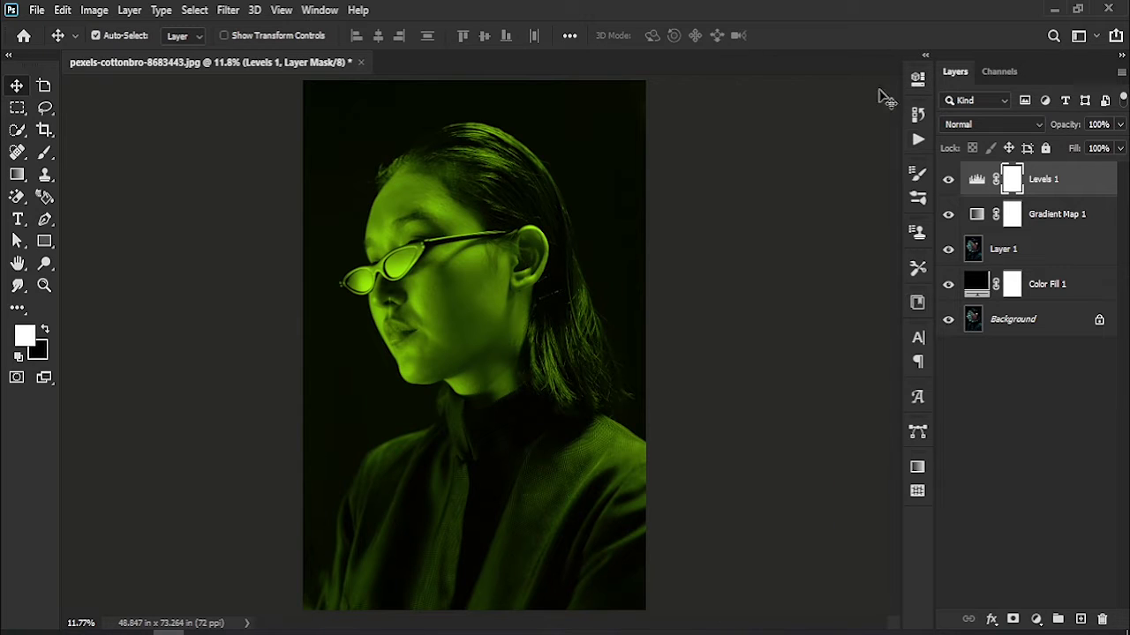
{"action": "left_click", "coordinate": [1048, 219], "text": "shift"}
- Merge Layer 1 and its adjustments into Levels 1, hidden by an inverted black layer mask
{"action": "left_click", "coordinate": [1054, 255], "text": "shift"}
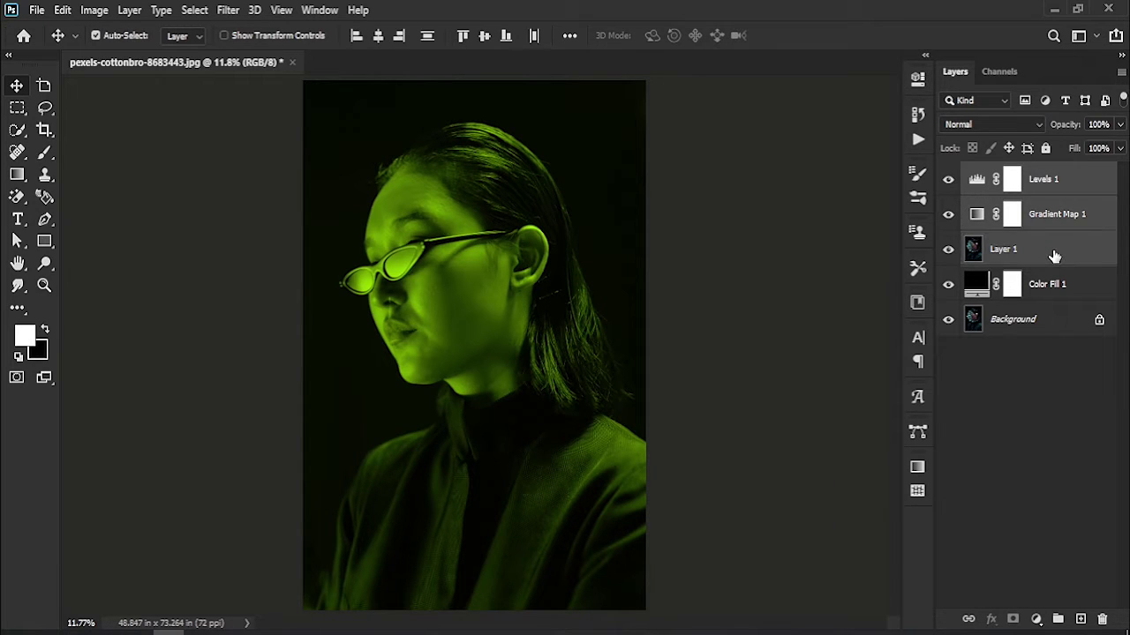
{"action": "key", "text": "ctrl+e"}
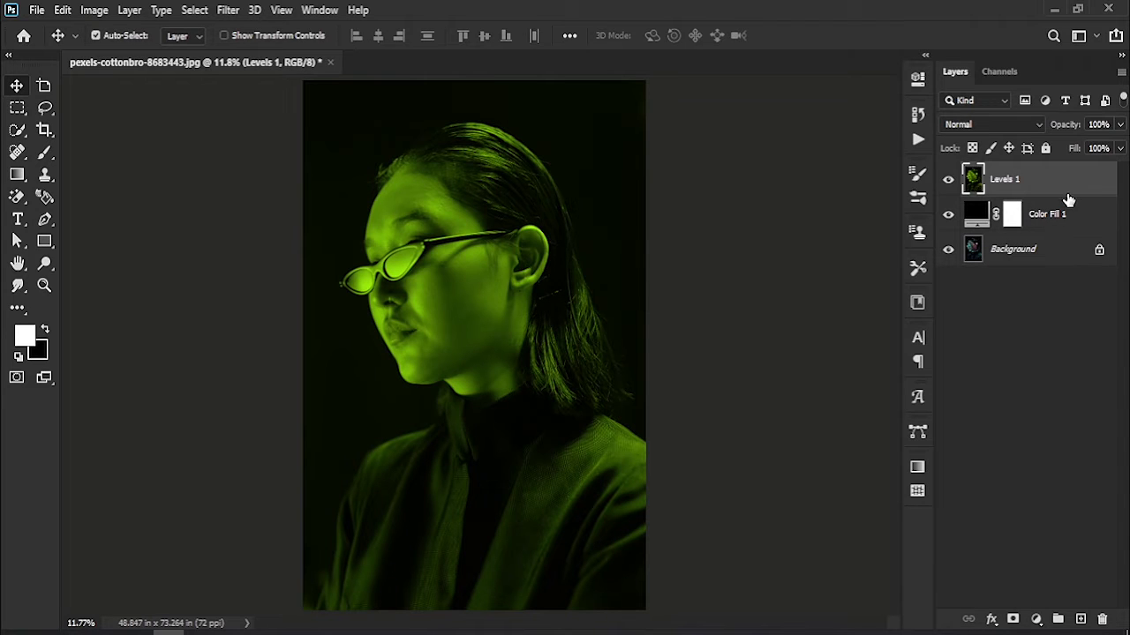
{"action": "left_click", "coordinate": [1013, 620]}
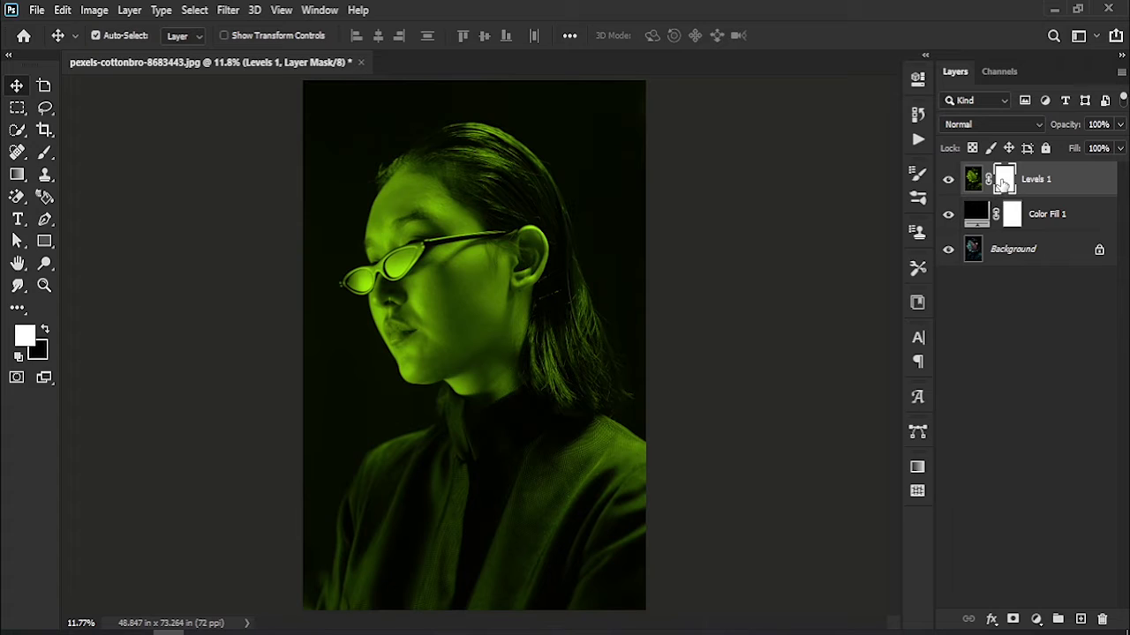
{"action": "key", "text": "ctrl+i"}
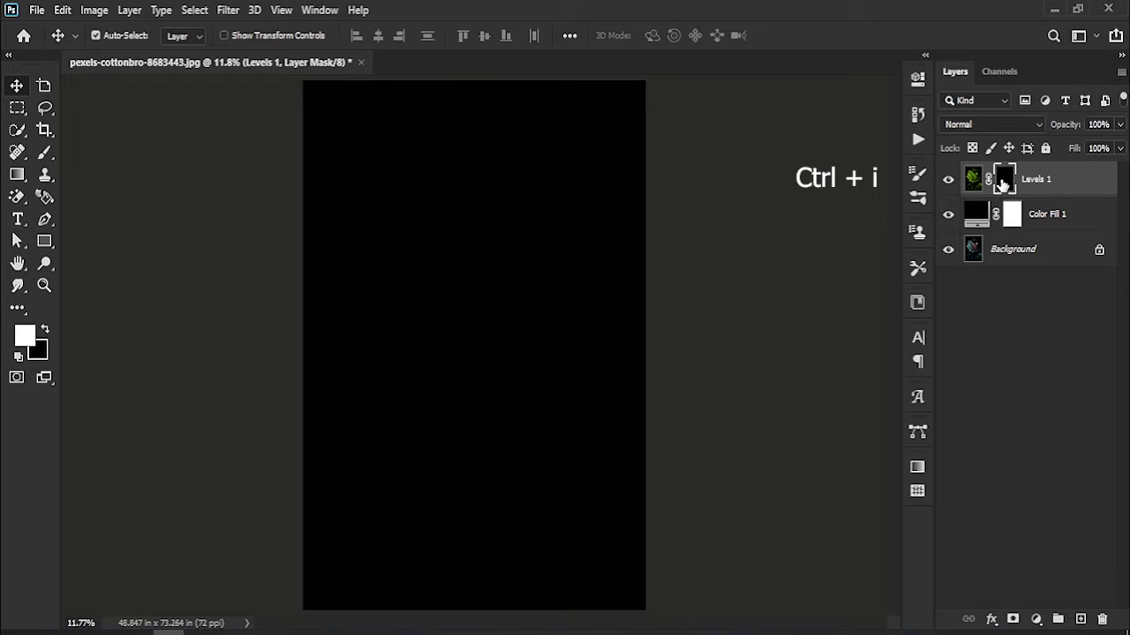
{"action": "left_click", "coordinate": [976, 346]}
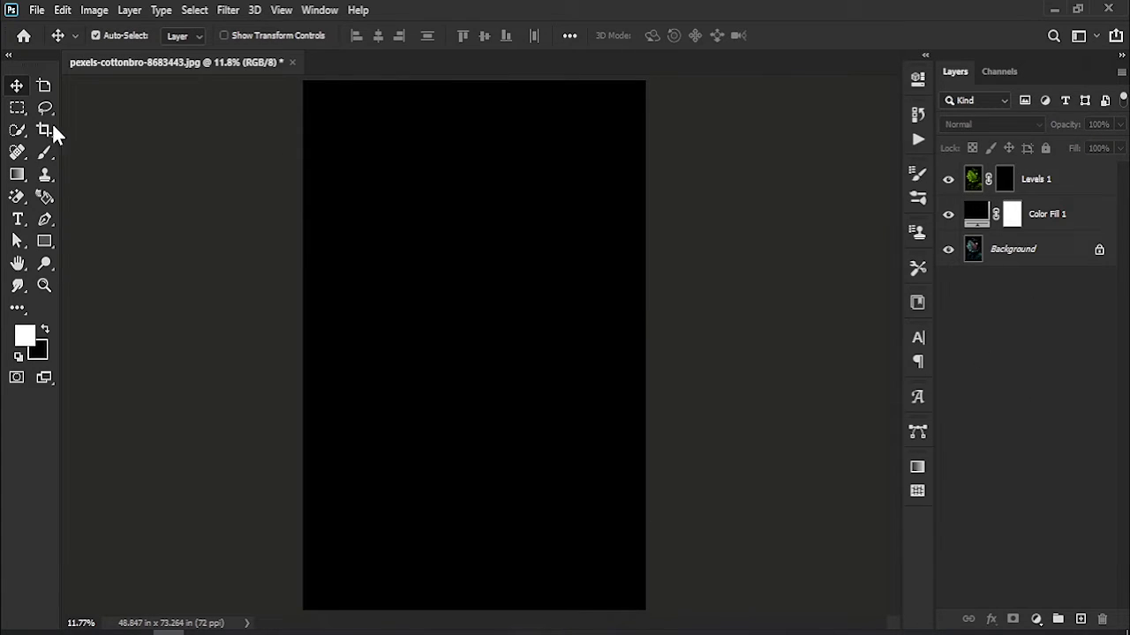
{"action": "left_click", "coordinate": [44, 153]}
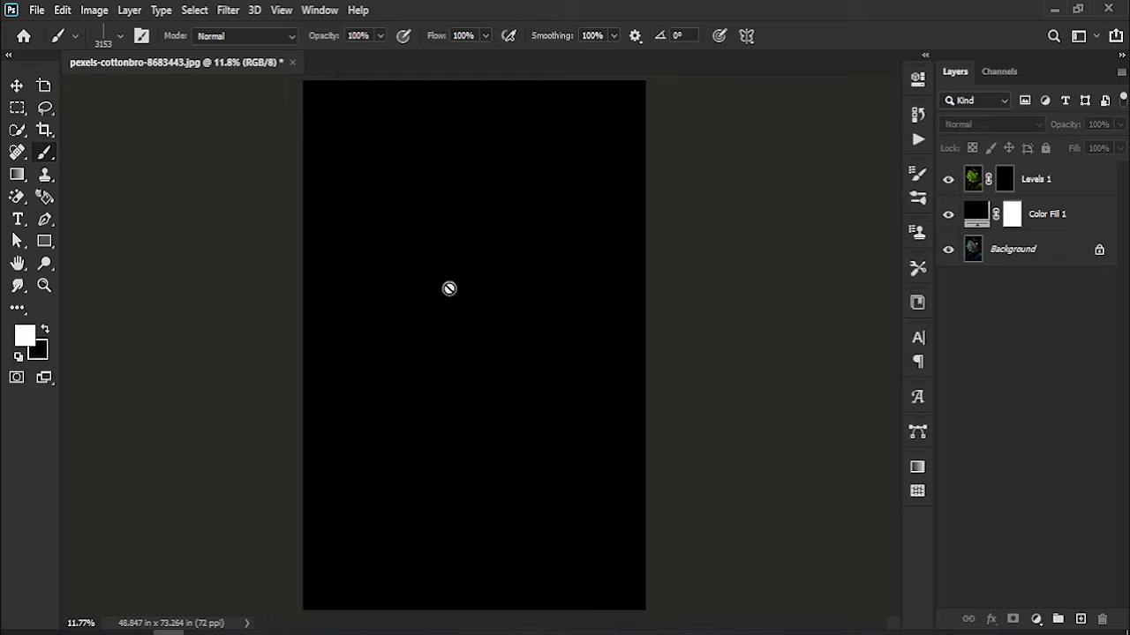
- Target the Levels 1 mask and give the binary brush wider spacing and full size jitter
{"action": "left_click", "coordinate": [1004, 181]}
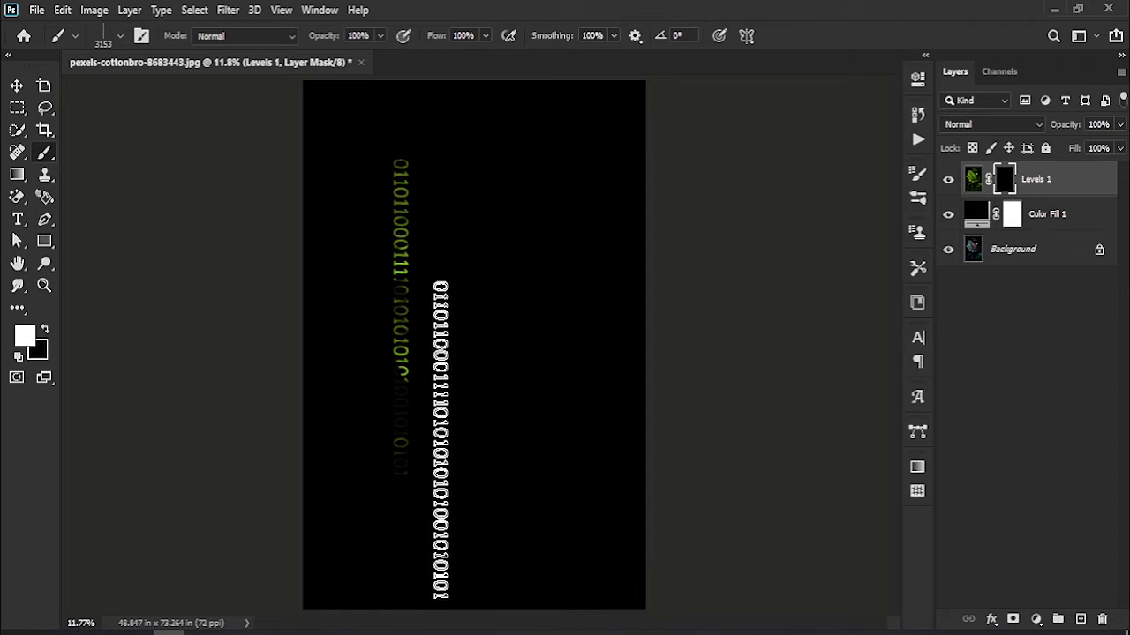
{"action": "left_click", "coordinate": [917, 173]}
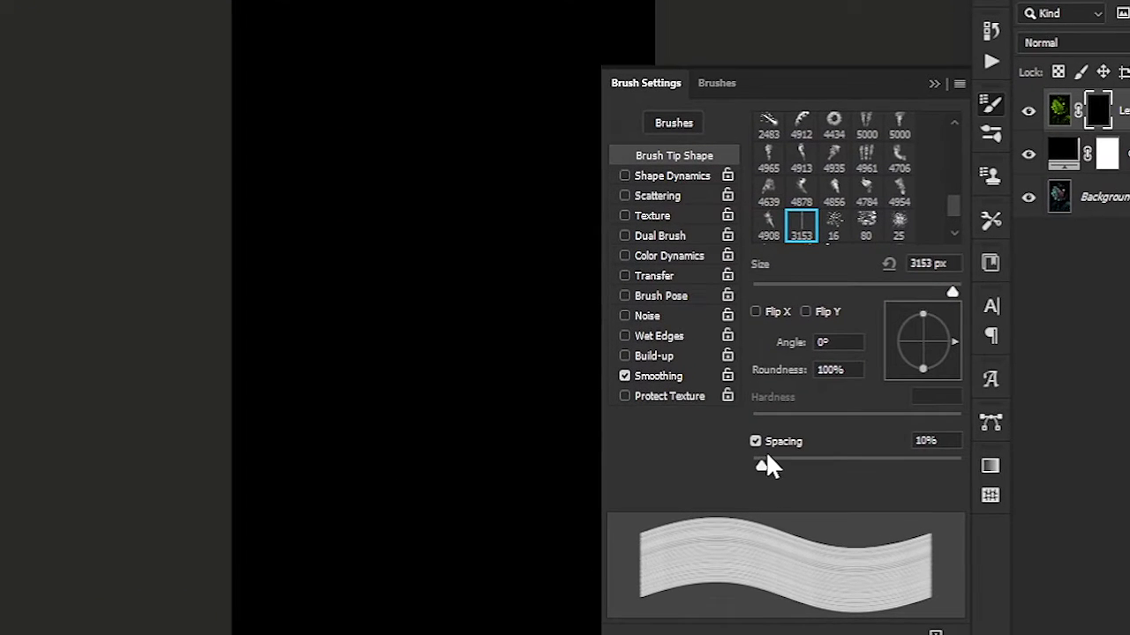
{"action": "left_click_drag", "start_coordinate": [766, 461], "coordinate": [916, 472]}
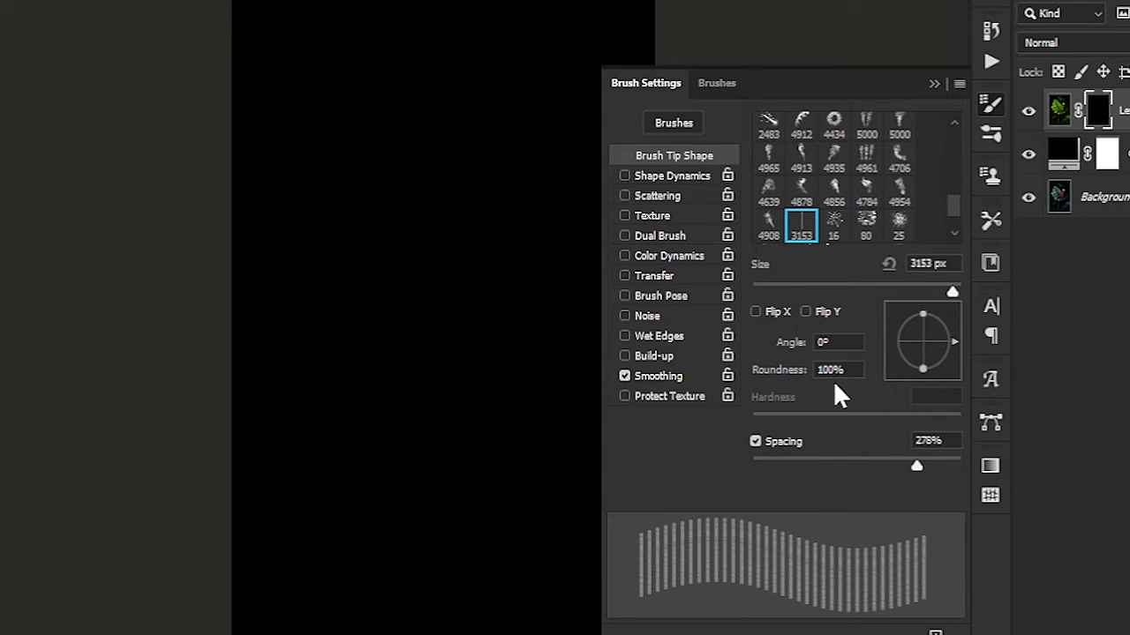
{"action": "left_click", "coordinate": [684, 182]}
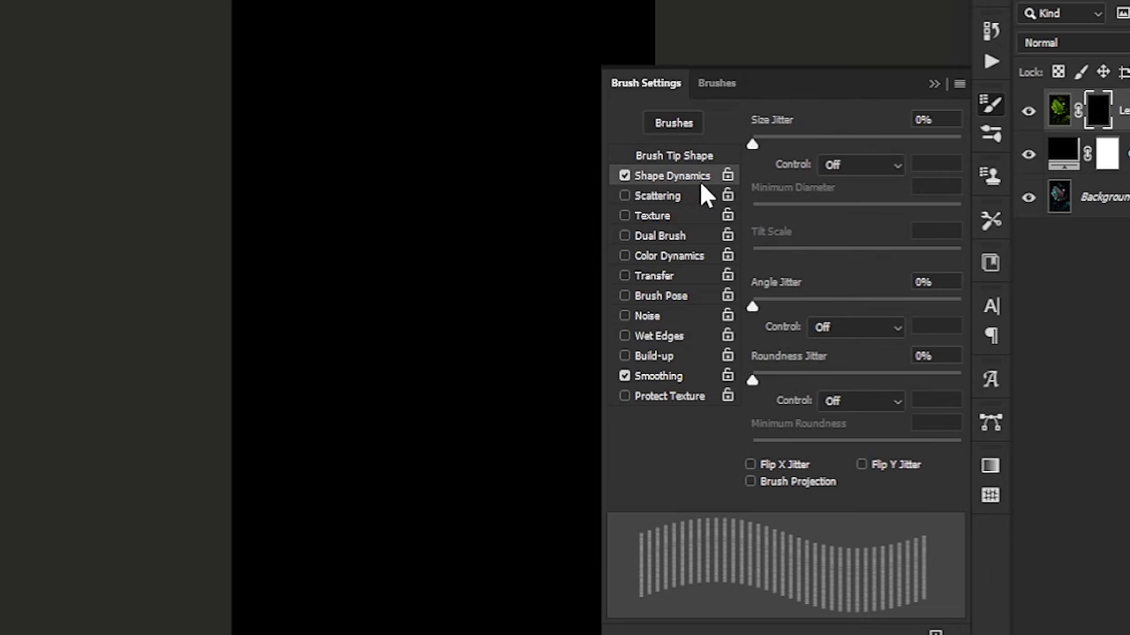
{"action": "left_click_drag", "start_coordinate": [756, 147], "coordinate": [964, 156]}
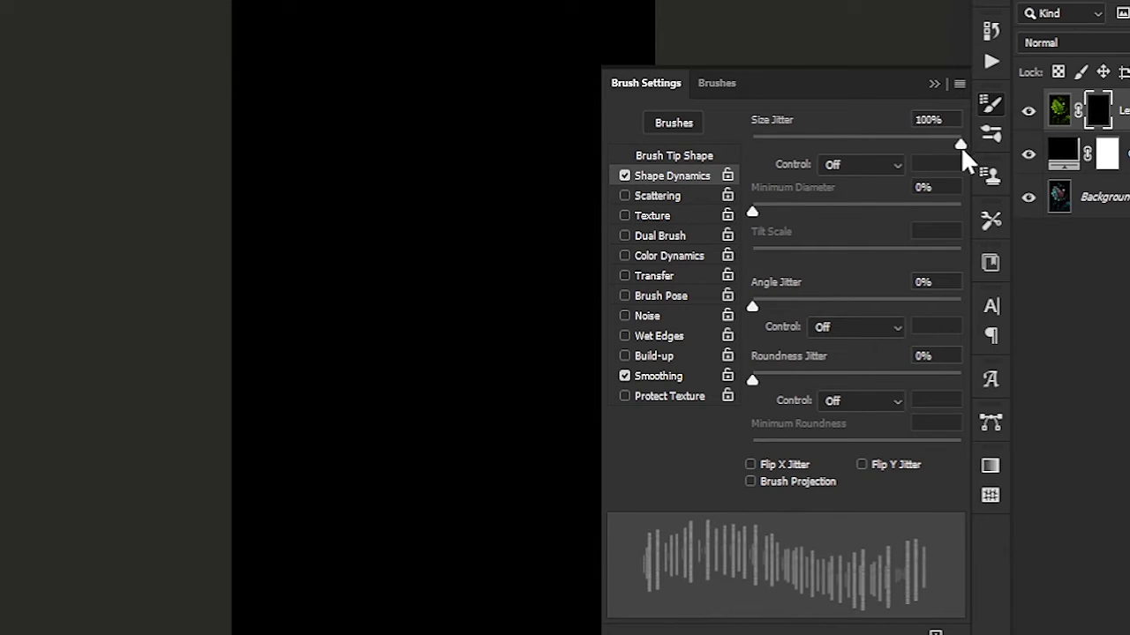
- Enable brush scattering at 324% on both axes with Count 4, plus Transfer opacity jitter
{"action": "left_click", "coordinate": [674, 205]}
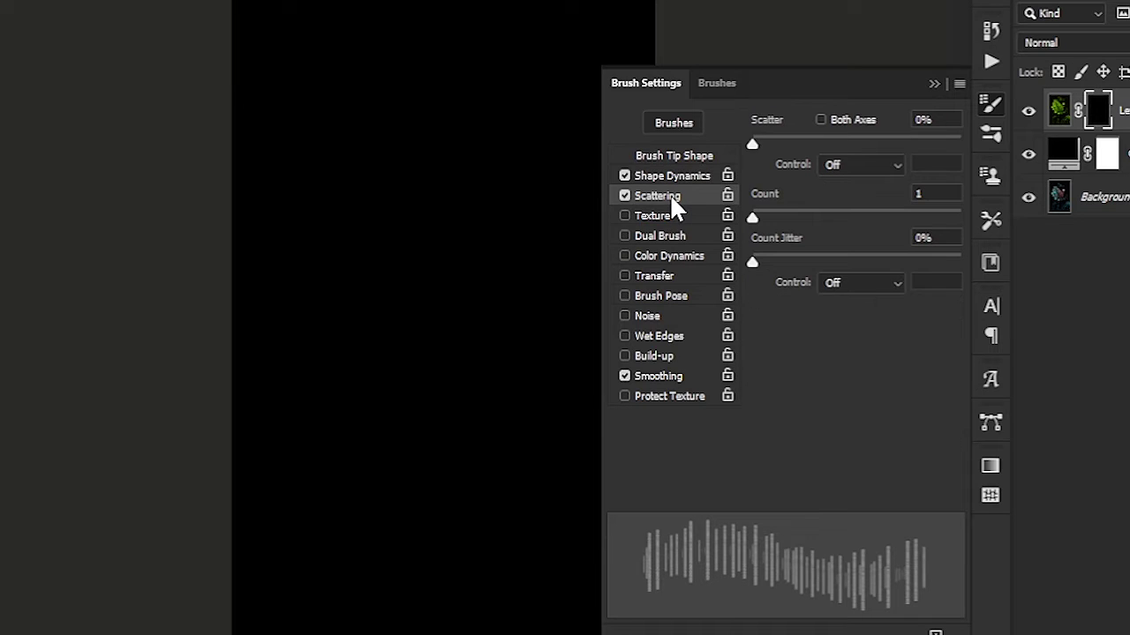
{"action": "mouse_move", "coordinate": [755, 150]}
{"action": "left_mouse_down"}
{"action": "mouse_move", "coordinate": [859, 151]}
{"action": "mouse_move", "coordinate": [776, 156]}
{"action": "mouse_move", "coordinate": [817, 152]}
{"action": "left_mouse_up"}
{"action": "left_click", "coordinate": [822, 121]}
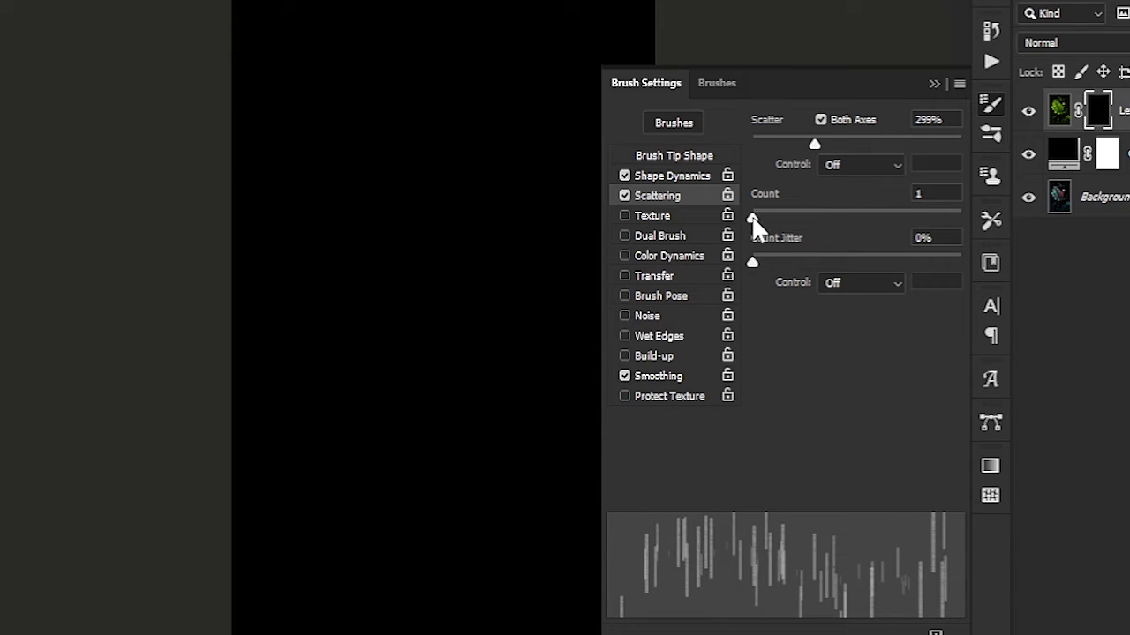
{"action": "left_click_drag", "start_coordinate": [753, 216], "coordinate": [801, 226]}
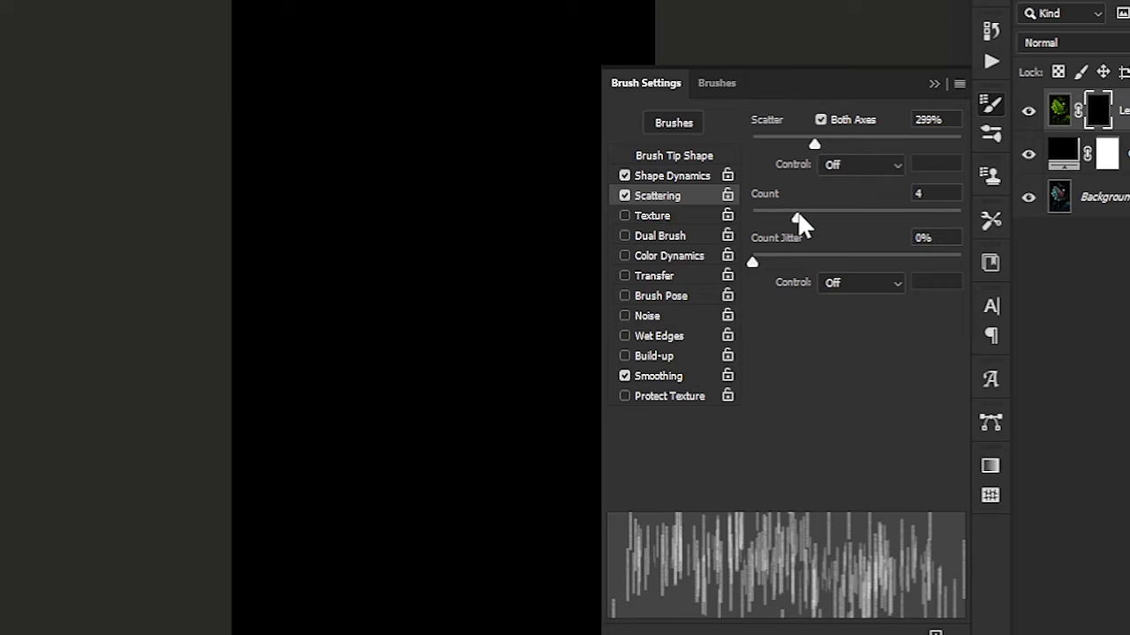
{"action": "left_click_drag", "start_coordinate": [830, 159], "coordinate": [820, 151]}
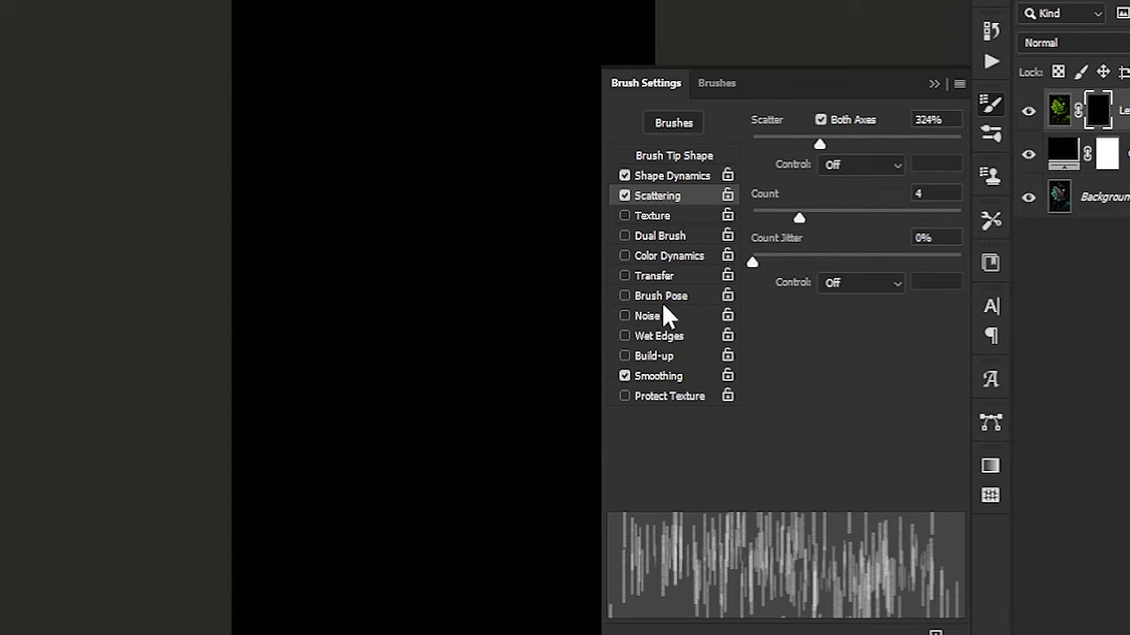
{"action": "left_click", "coordinate": [643, 277]}
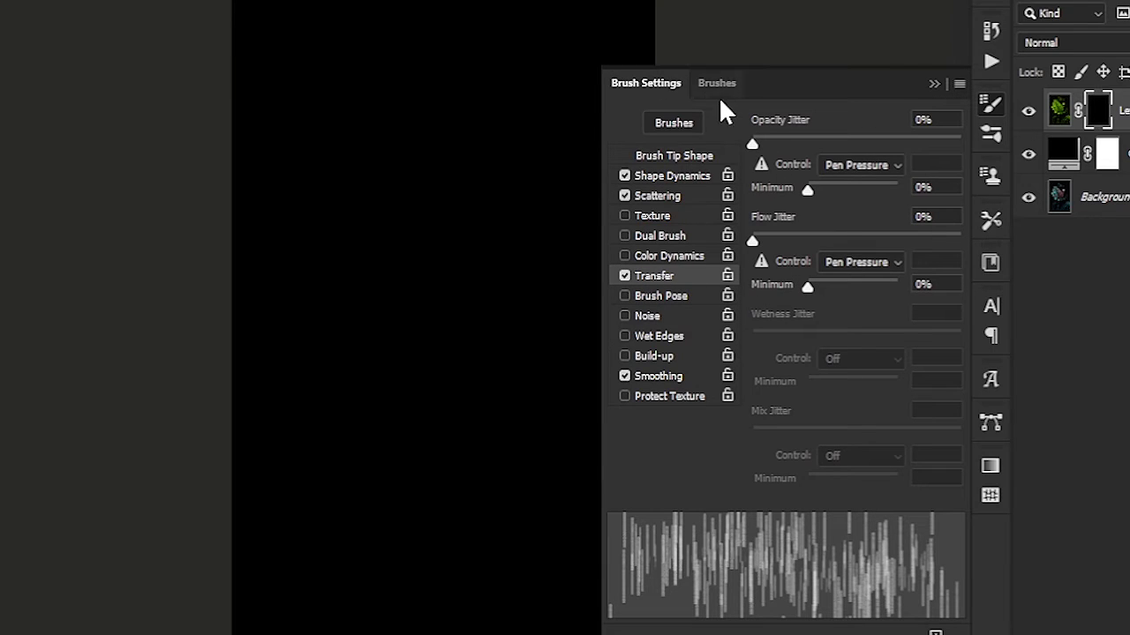
{"action": "left_click_drag", "start_coordinate": [773, 141], "coordinate": [840, 144]}
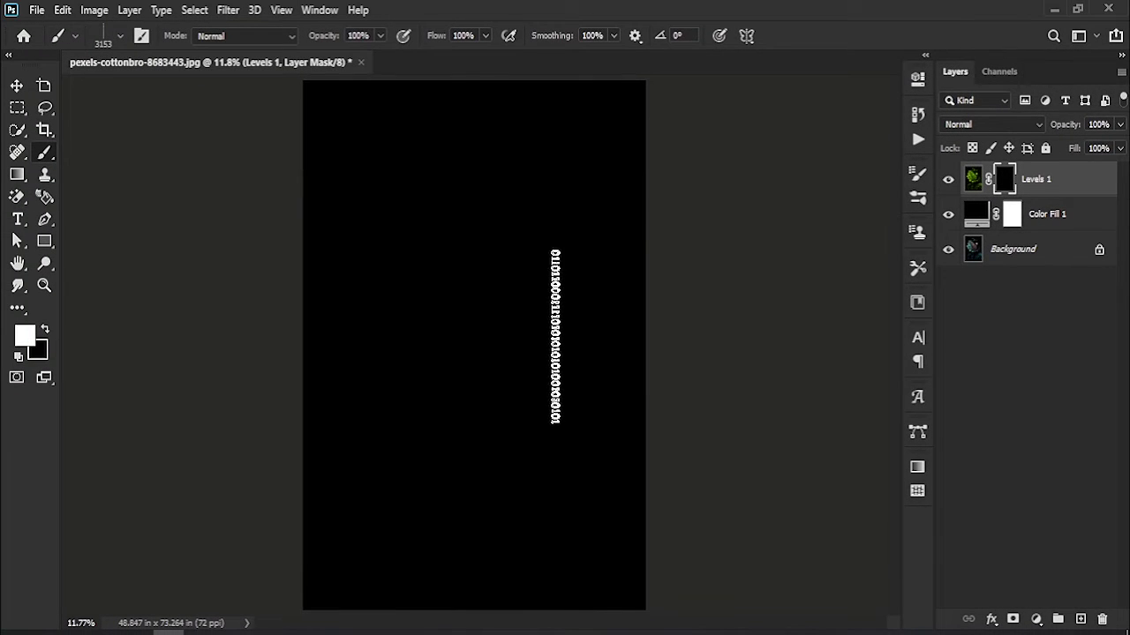
- Paint binary-code strokes across the face on the Levels 1 mask to reveal the green portrait
{"action": "mouse_move", "coordinate": [415, 256]}
{"action": "left_mouse_down"}
{"action": "mouse_move", "coordinate": [323, 251]}
{"action": "mouse_move", "coordinate": [402, 275]}
{"action": "mouse_move", "coordinate": [395, 247]}
{"action": "mouse_move", "coordinate": [425, 260]}
{"action": "left_mouse_up"}
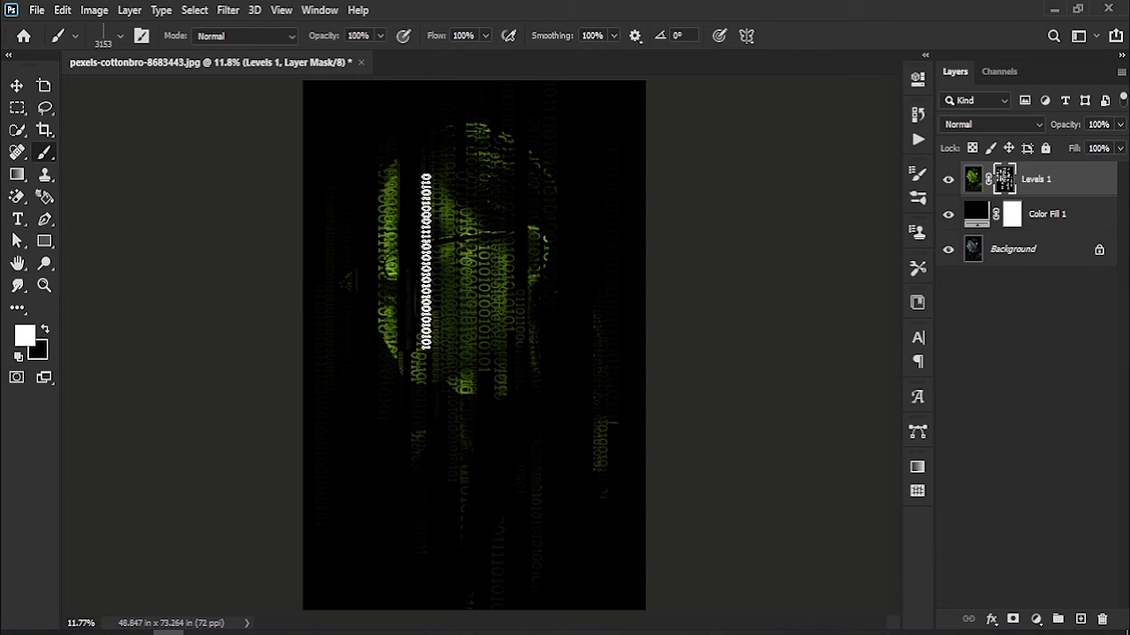
{"action": "mouse_move", "coordinate": [520, 245]}
{"action": "left_mouse_down"}
{"action": "mouse_move", "coordinate": [627, 353]}
{"action": "mouse_move", "coordinate": [270, 315]}
{"action": "mouse_move", "coordinate": [368, 247]}
{"action": "mouse_move", "coordinate": [407, 273]}
{"action": "left_mouse_up"}
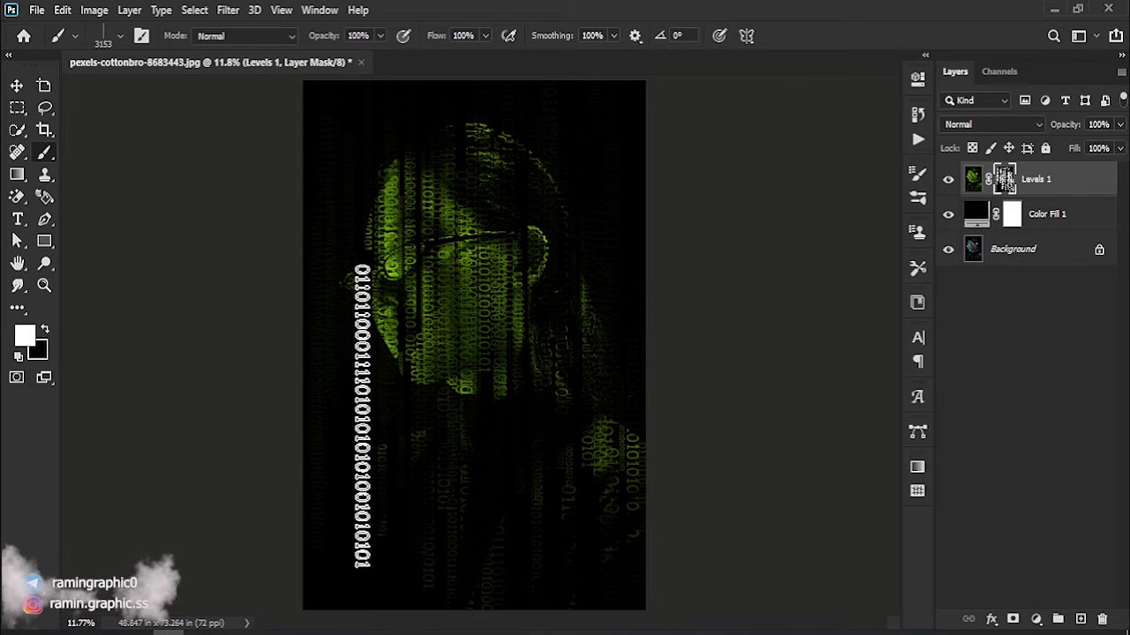
{"action": "left_click", "coordinate": [363, 298]}
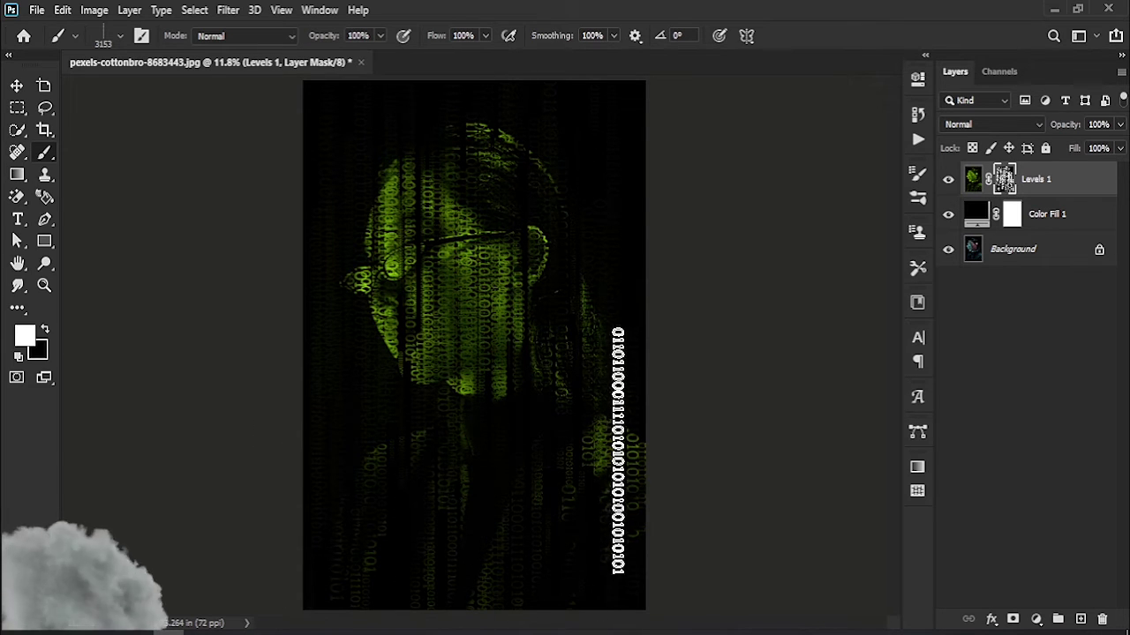
{"action": "left_click", "coordinate": [1006, 302]}
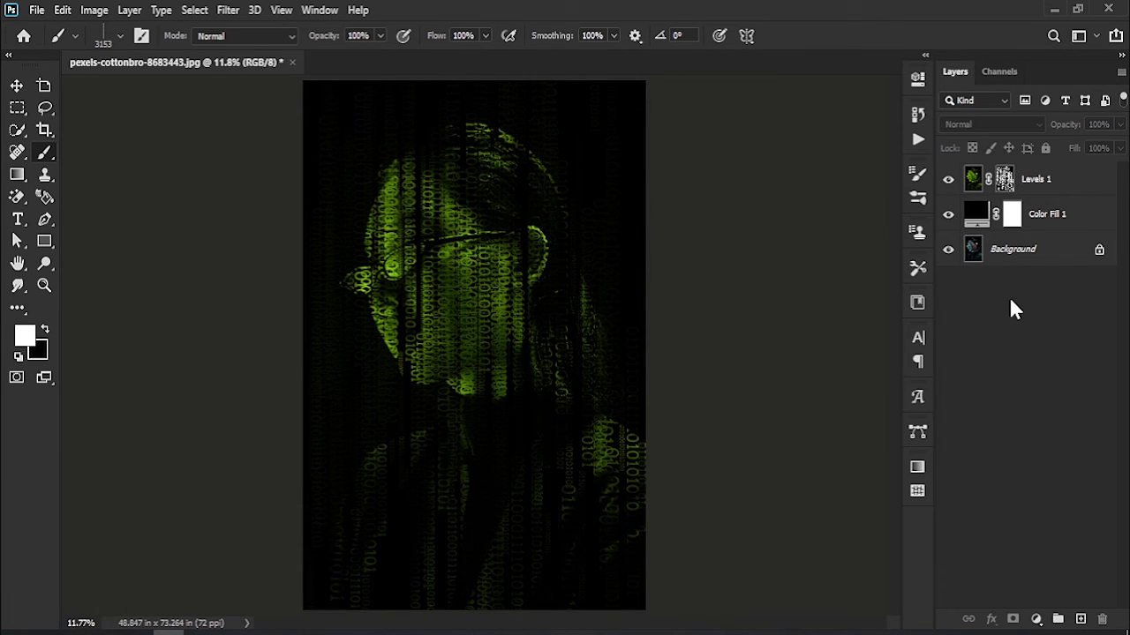
- Add a Brightness/Contrast layer on top with brightness 36 and contrast -27
{"action": "left_click", "coordinate": [1037, 620]}
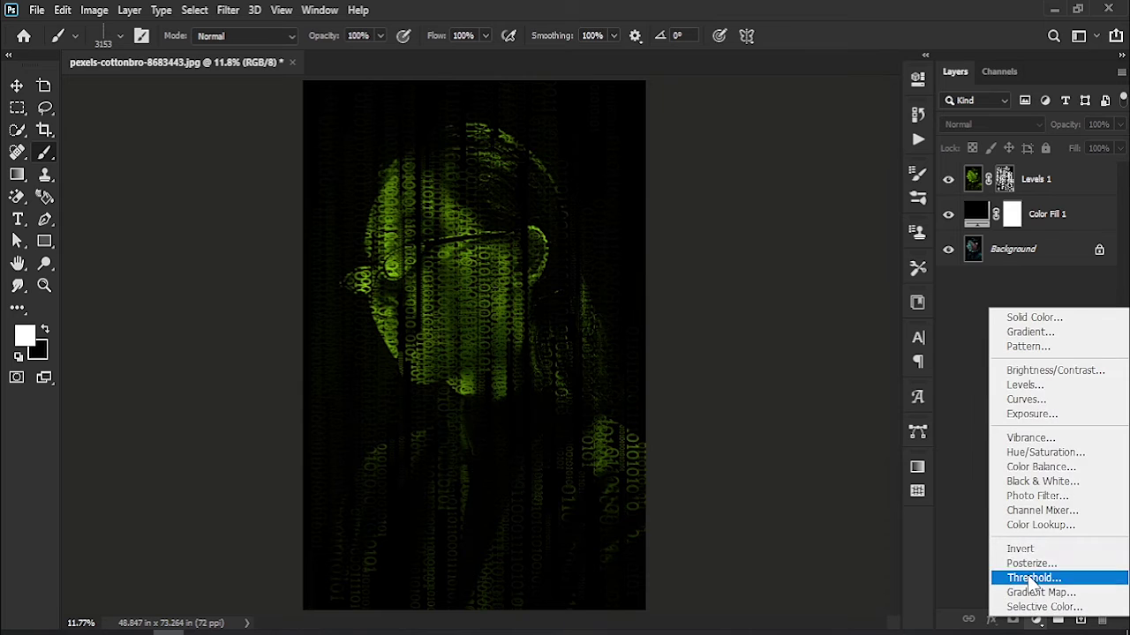
{"action": "left_click", "coordinate": [1050, 371]}
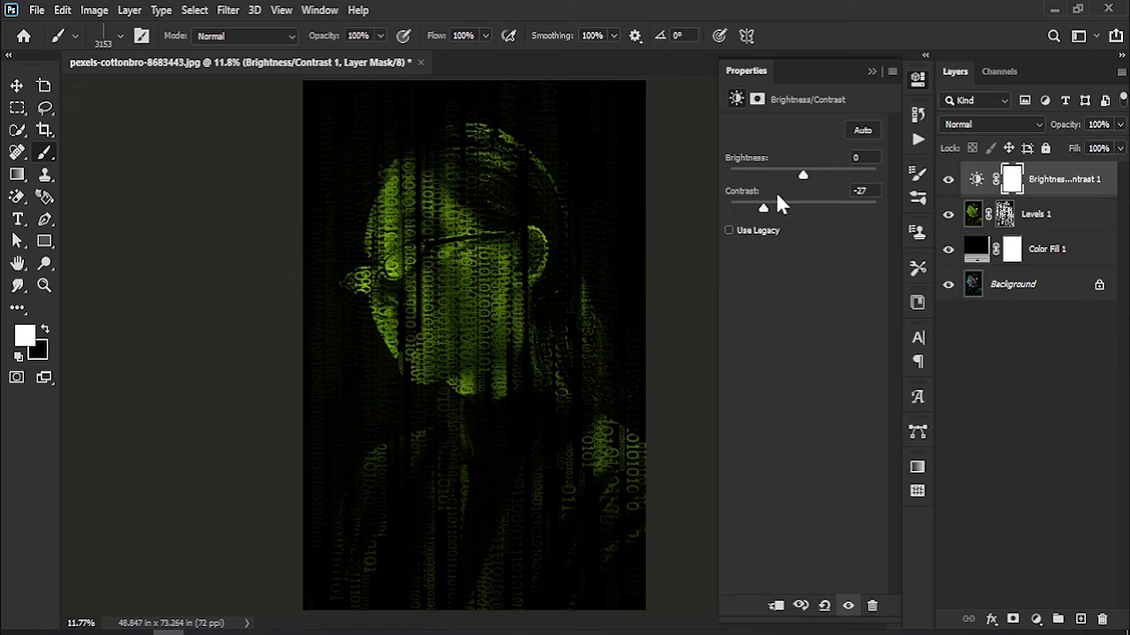
{"action": "left_click_drag", "start_coordinate": [800, 175], "coordinate": [821, 176]}
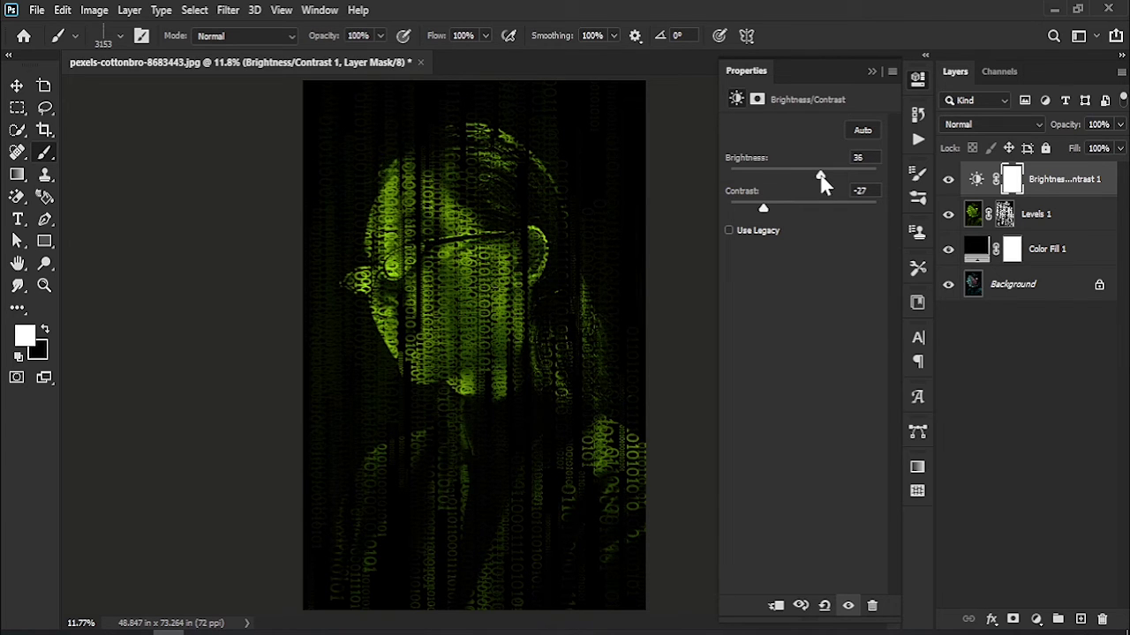
{"action": "left_click", "coordinate": [872, 73]}
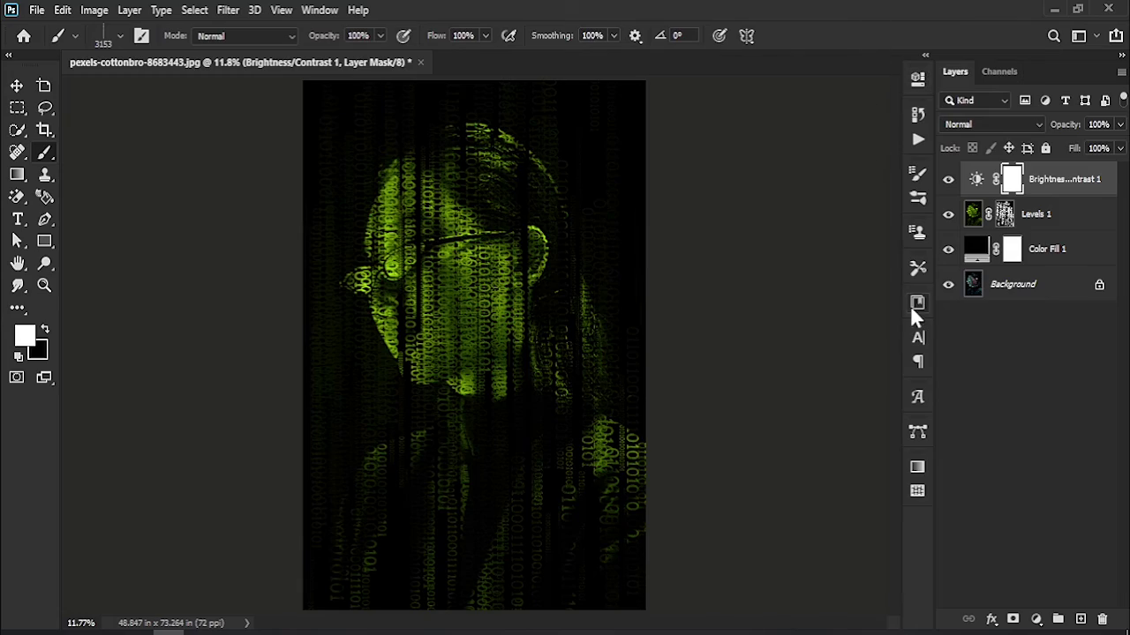